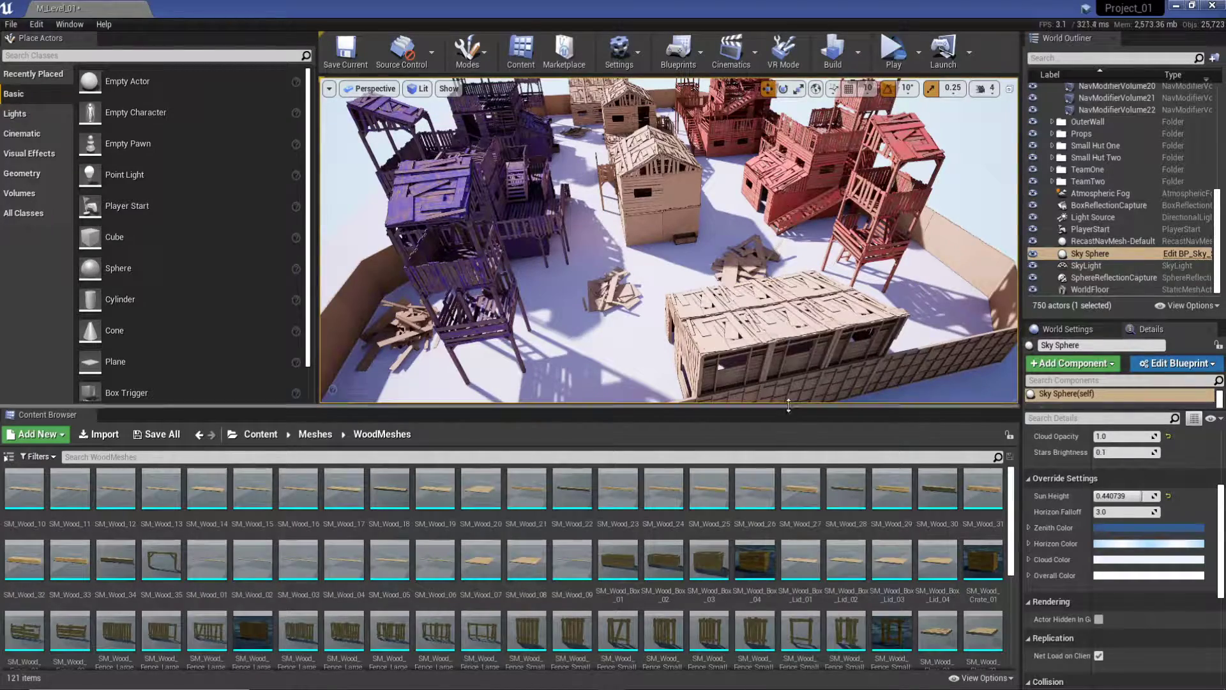
Step: Make the level view taller and fly the camera into the fenced wooden level
drag(787, 412, 788, 478)
key(w)
right_drag(669, 274, 644, 274)
right_drag(898, 404, 900, 405)
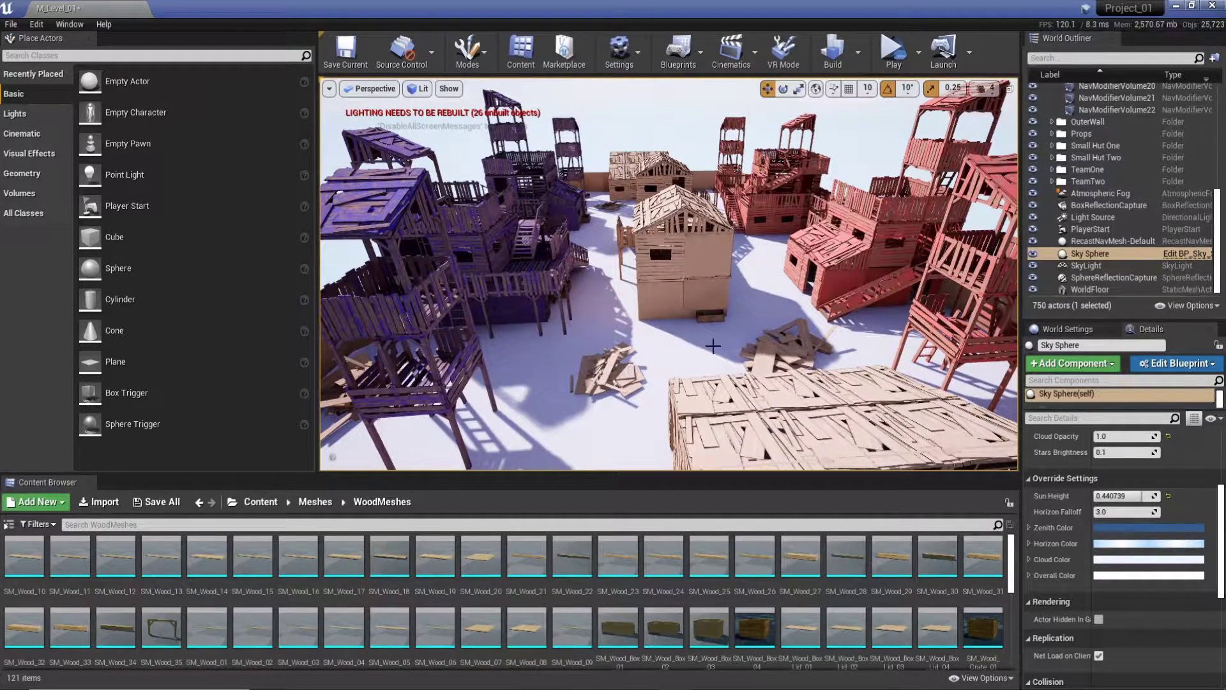
key(Down)
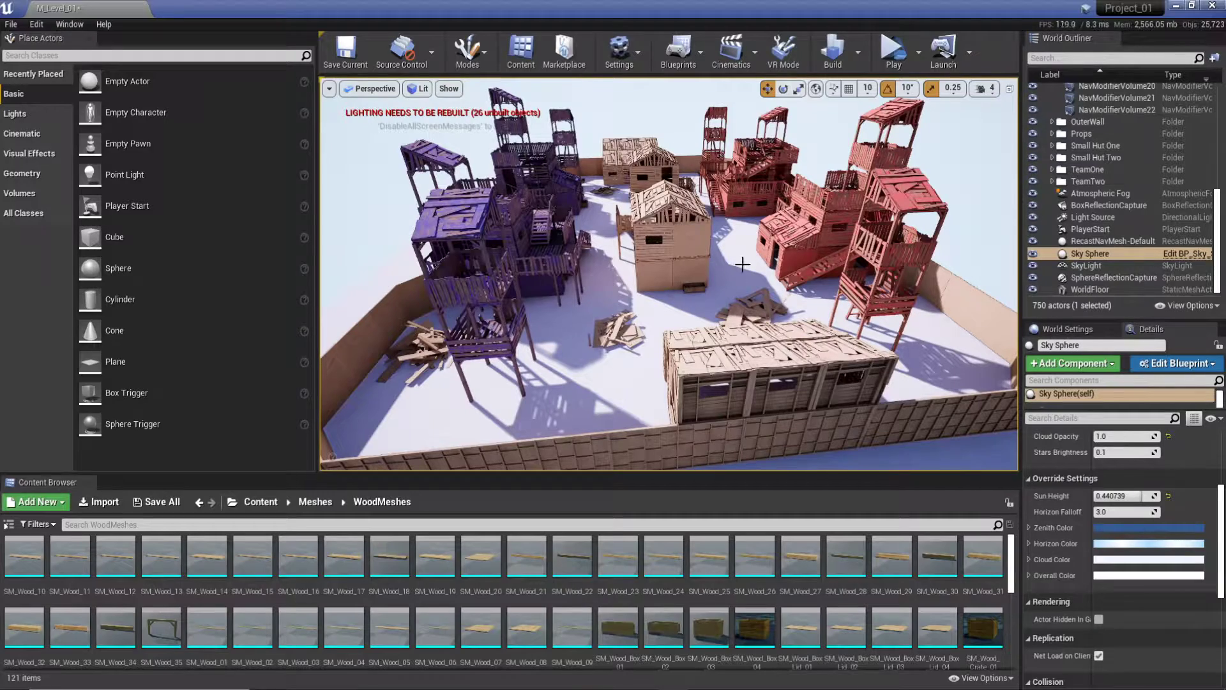
Step: Browse the 121 WoodMeshes, then restore the tall view and pull back over the whole level
drag(714, 476, 714, 332)
scroll(754, 561, down, 3)
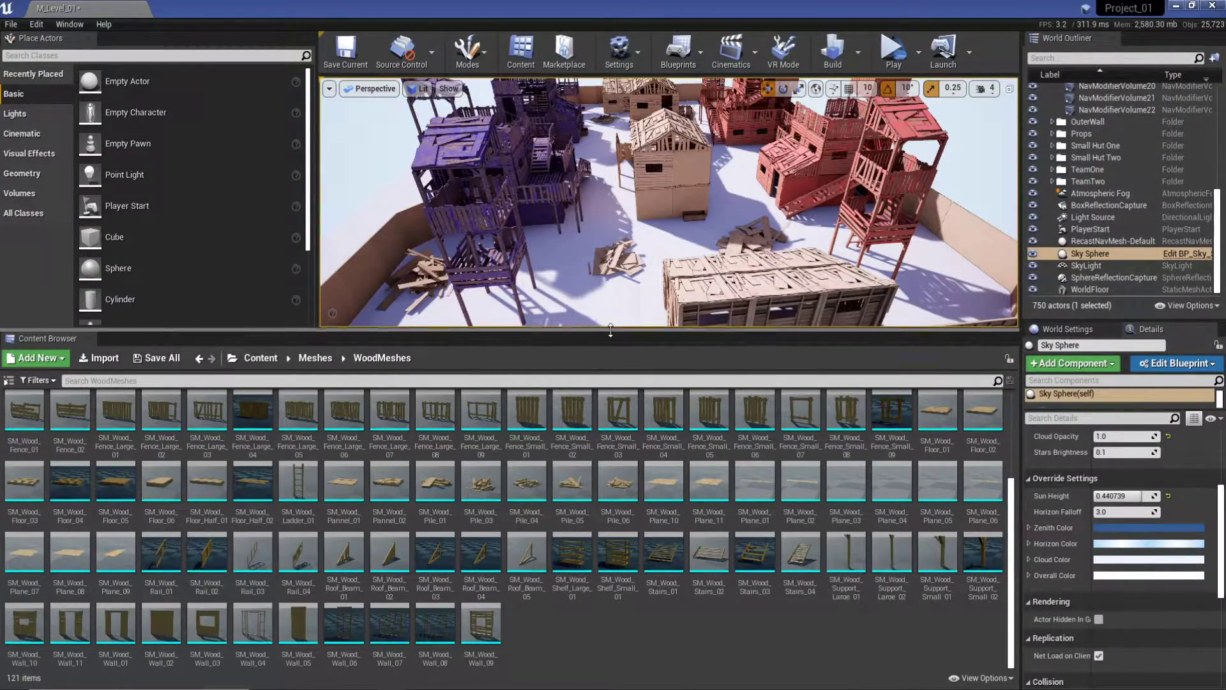
drag(607, 330, 601, 482)
right_drag(582, 399, 586, 412)
key(w)
scroll(833, 364, down, 5)
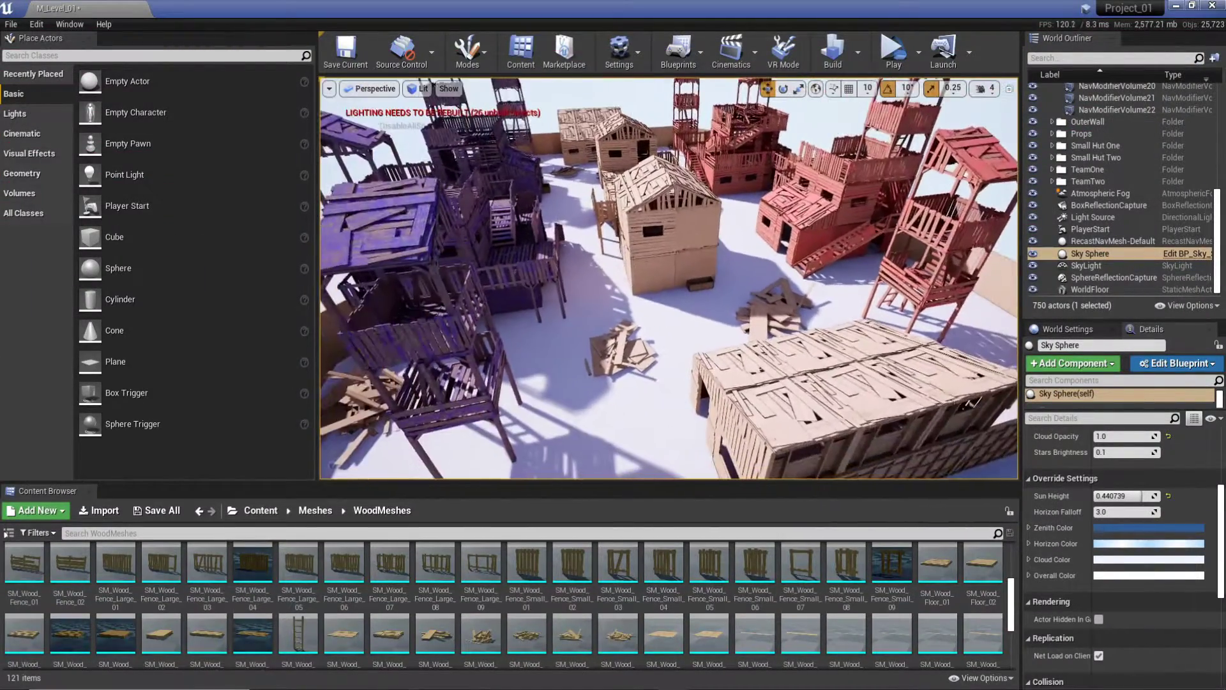
right_drag(770, 236, 762, 235)
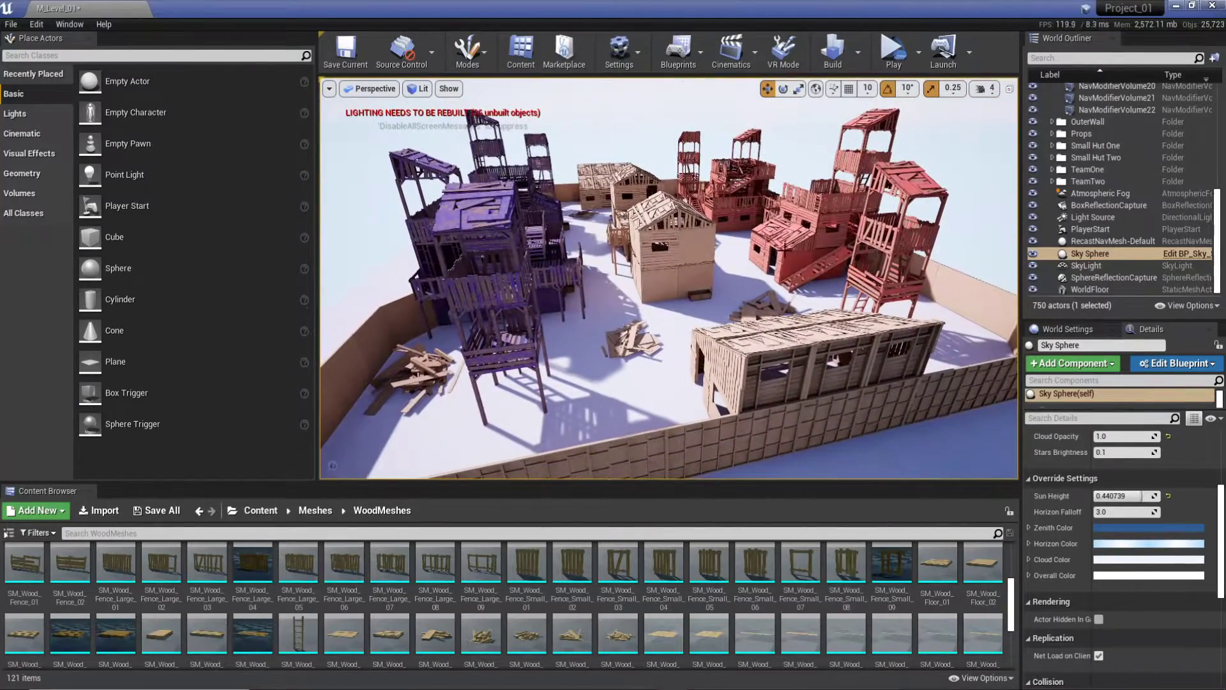
Step: Focus the viewport on NavModifierVolume10 and look around the level's nav volumes
click(161, 56)
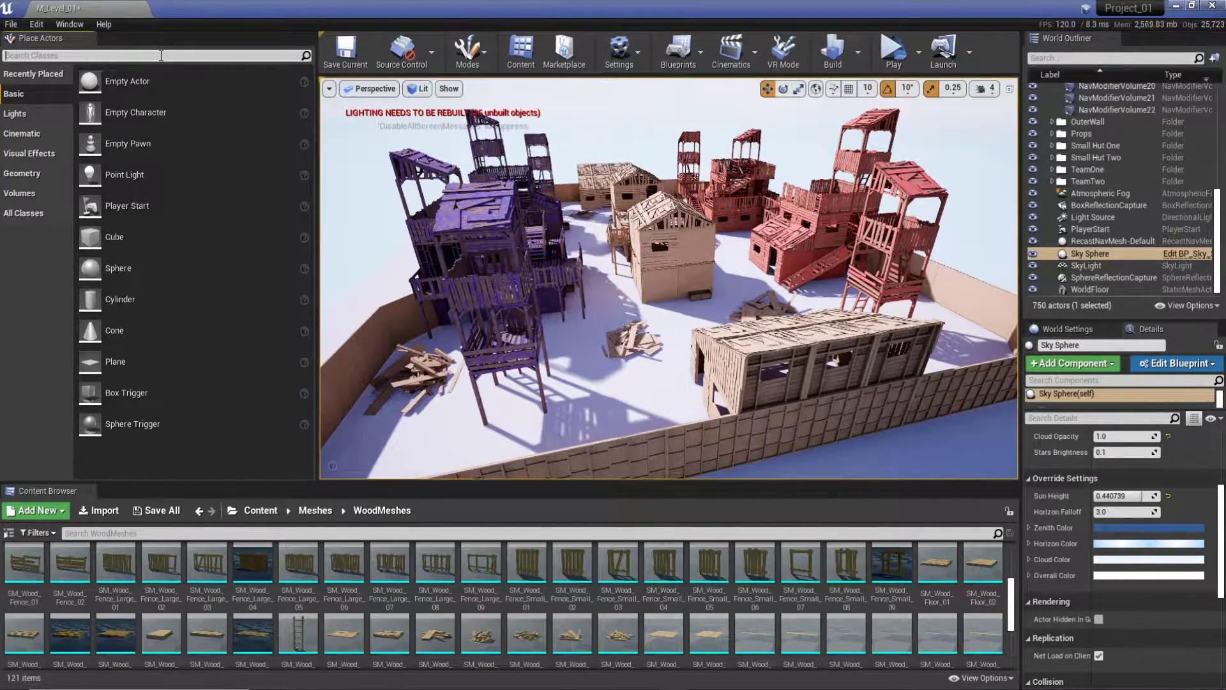
scroll(1136, 270, up, 6)
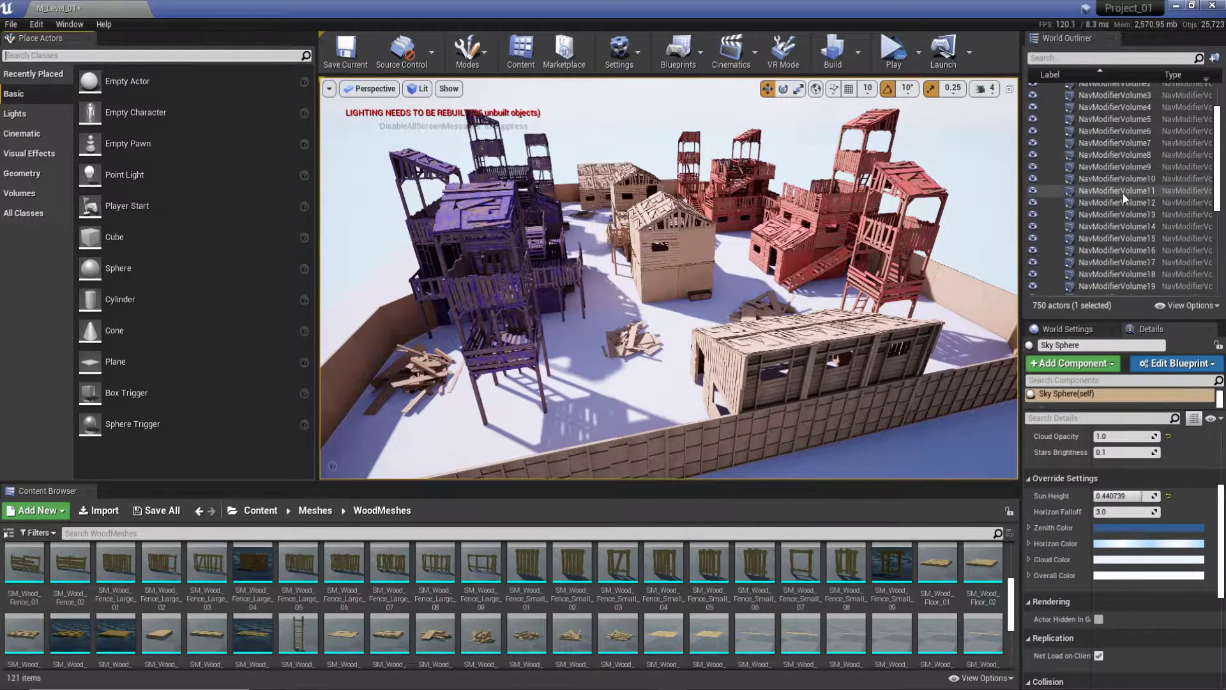
double_click(1120, 176)
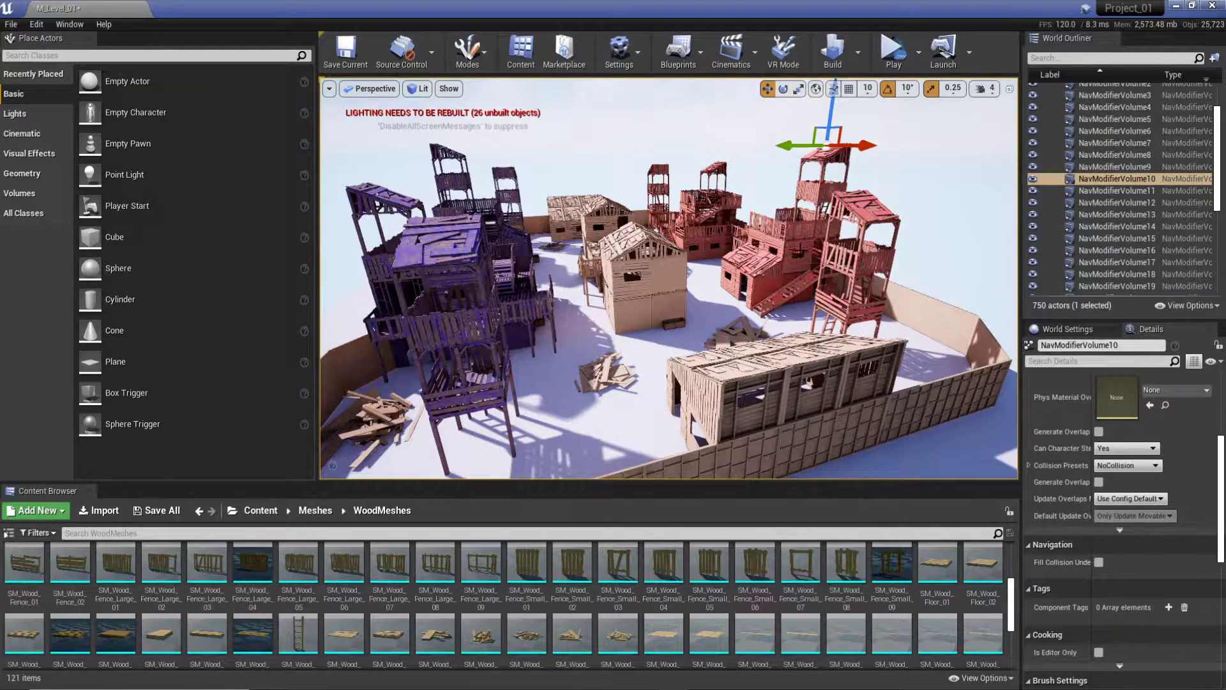
key(g)
right_drag(853, 305, 828, 305)
Step: Filter the Place Actors classes by 'nav'
key(s)
click(193, 56)
text(nav)
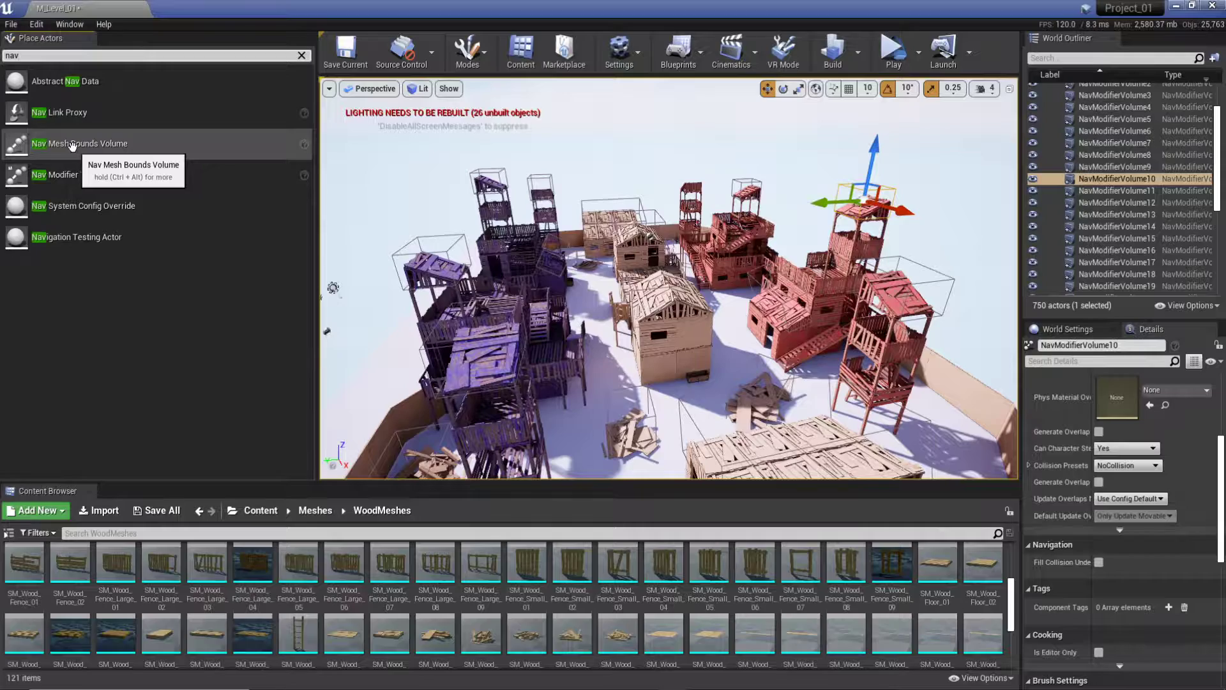
Step: Drop a Nav Mesh Bounds Volume into the middle of the level and adjust its height
drag(72, 146, 670, 396)
mouse_move(667, 392)
right_down()
mouse_move(665, 434)
mouse_move(664, 396)
right_up()
drag(656, 291, 655, 295)
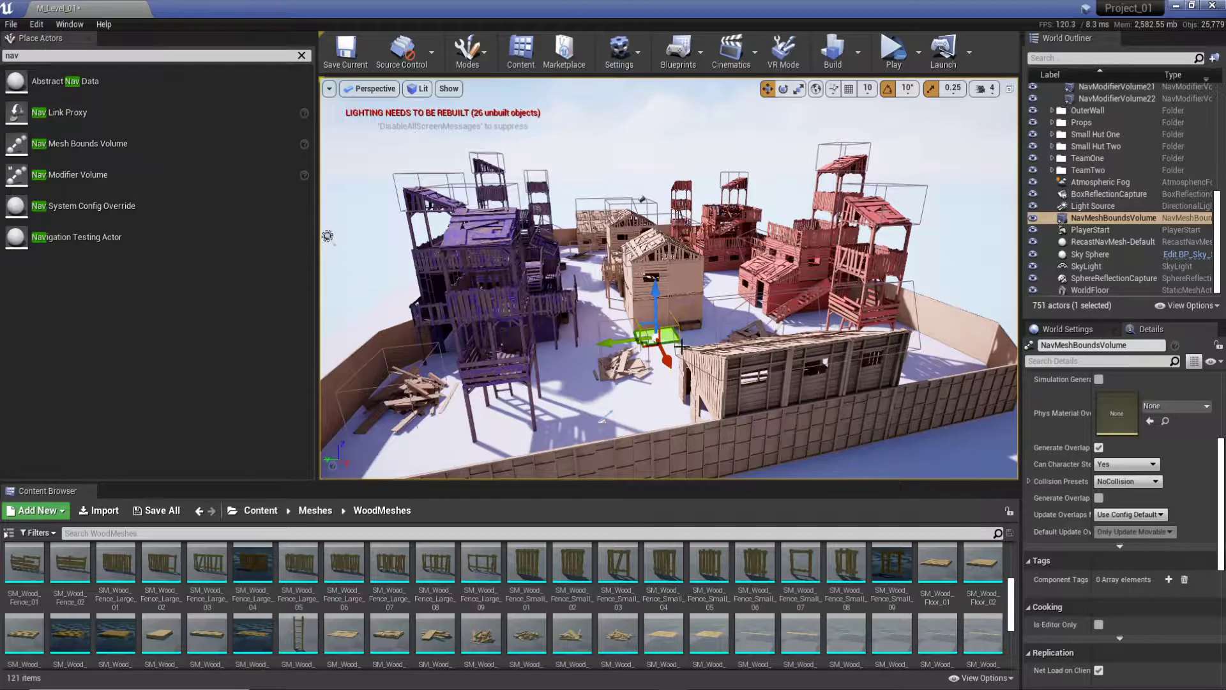
right_drag(678, 341, 646, 309)
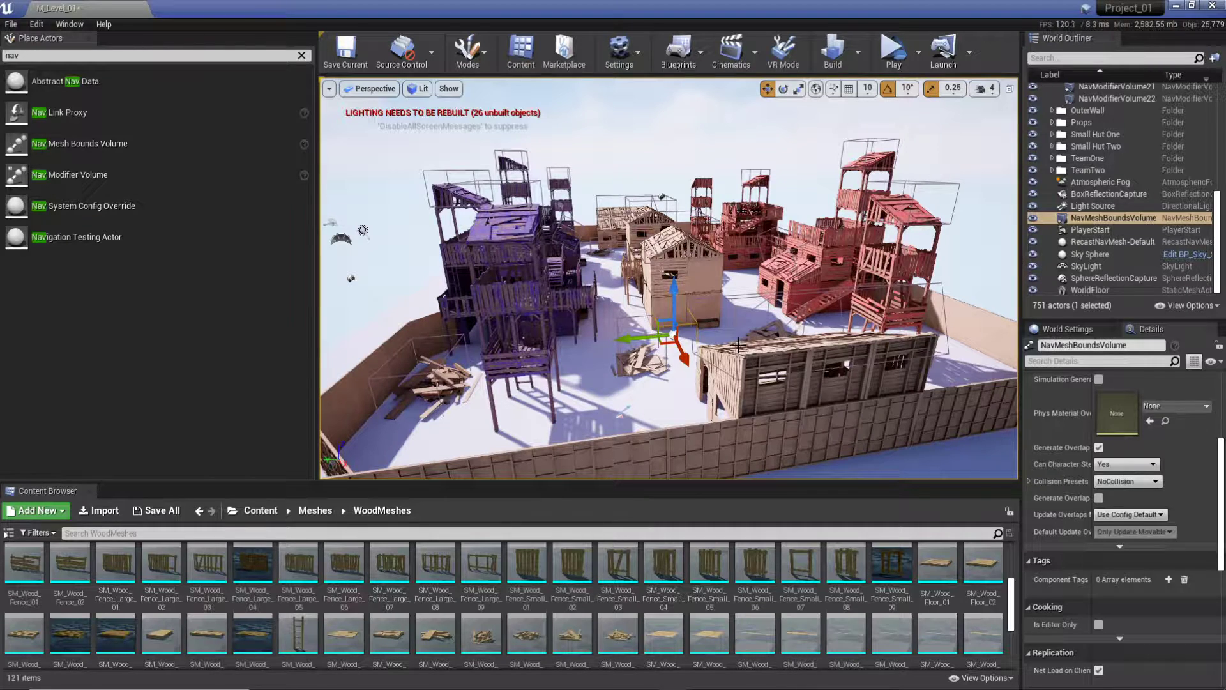
Step: Show navigation in the viewport and begin scaling the volume out across the level
click(423, 91)
click(450, 89)
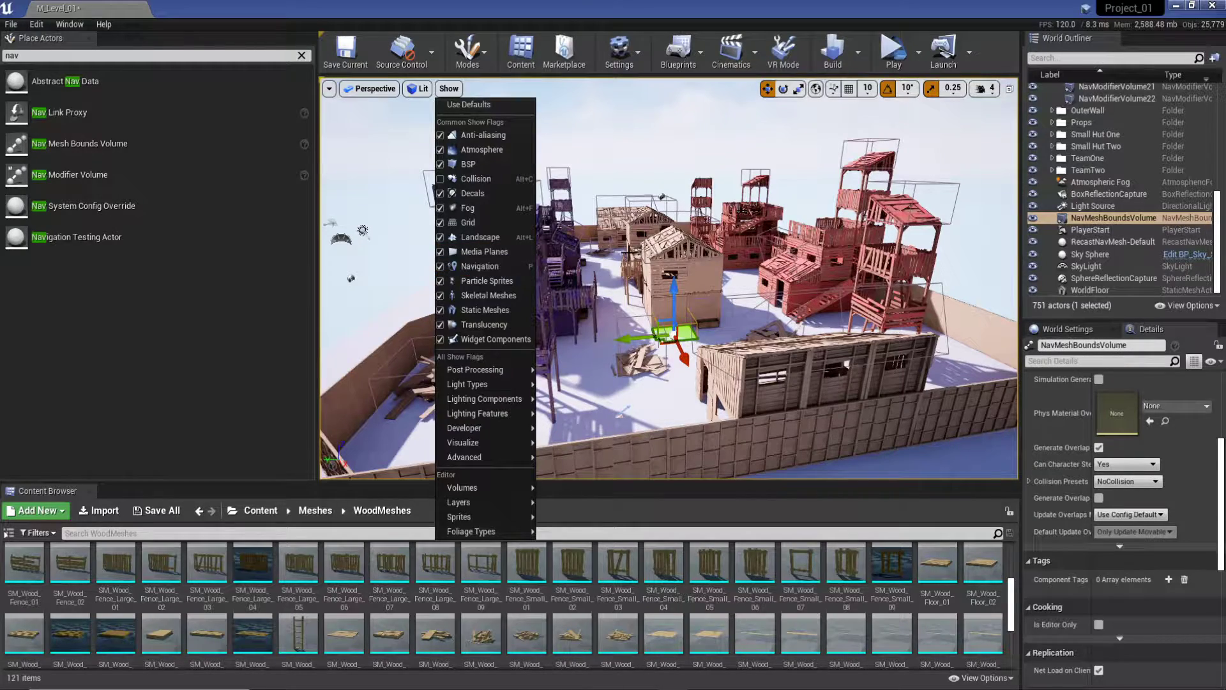
mouse_move(661, 268)
right_down()
mouse_move(670, 299)
mouse_move(666, 280)
right_up()
key(r)
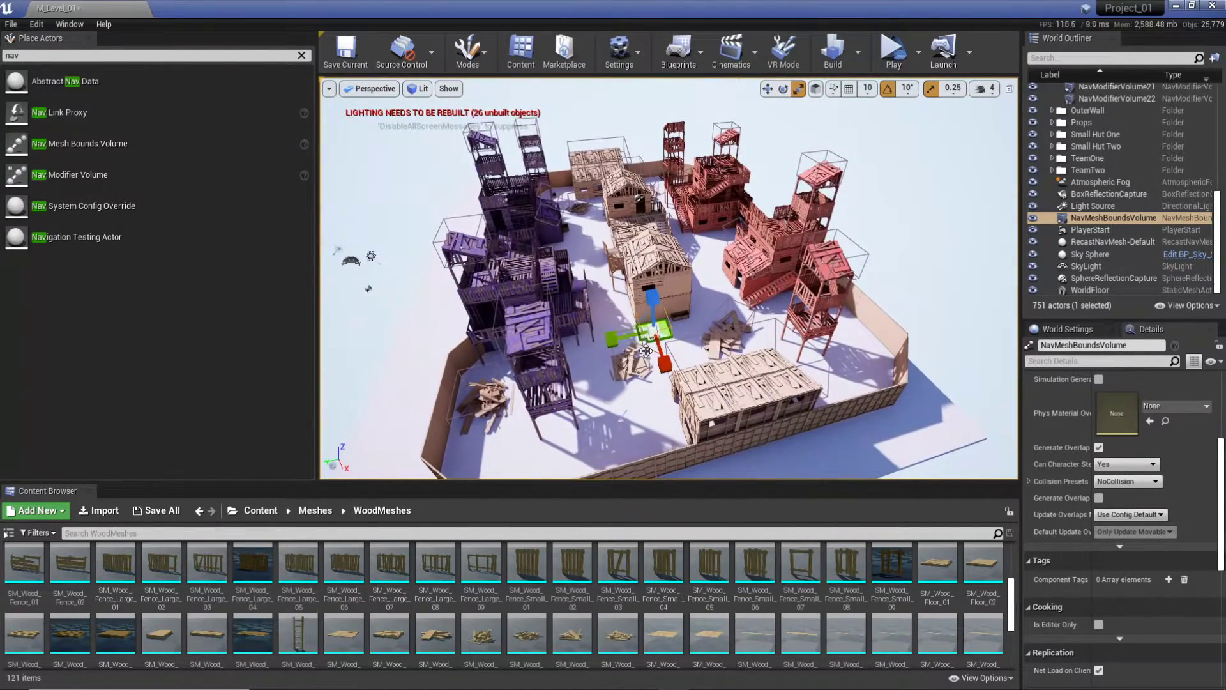
drag(731, 237, 741, 228)
right_drag(741, 228, 843, 230)
key(w)
Step: Stretch the volume wider along X and trim its near-left margin
drag(744, 287, 706, 272)
key(r)
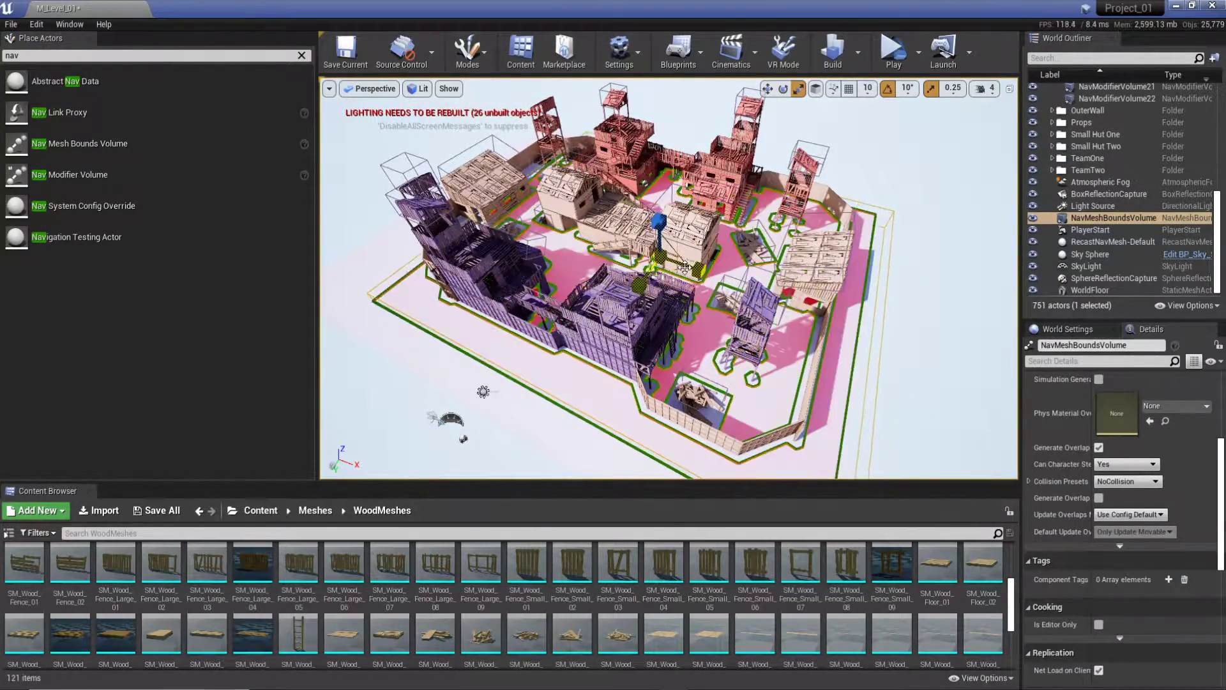
key(e)
key(r)
drag(641, 258, 633, 250)
right_drag(633, 249, 495, 254)
Step: Make the volume taller so the green navmesh reaches the rooftops
key(w)
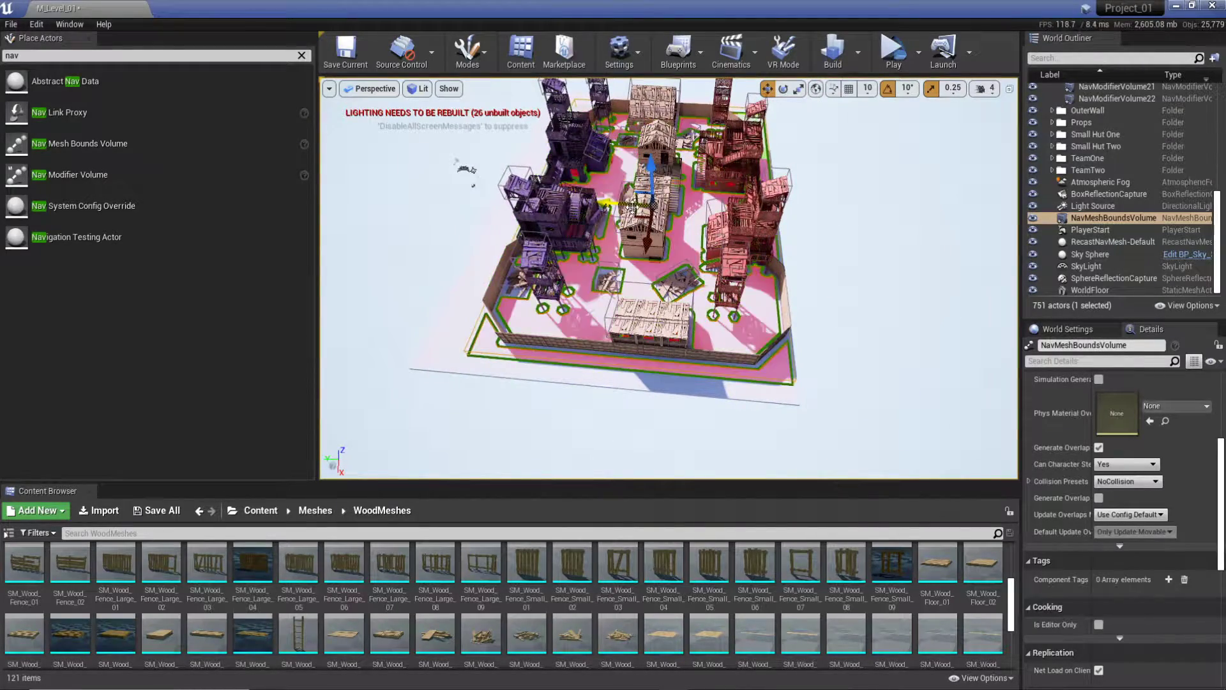
right_drag(633, 208, 650, 178)
key(e)
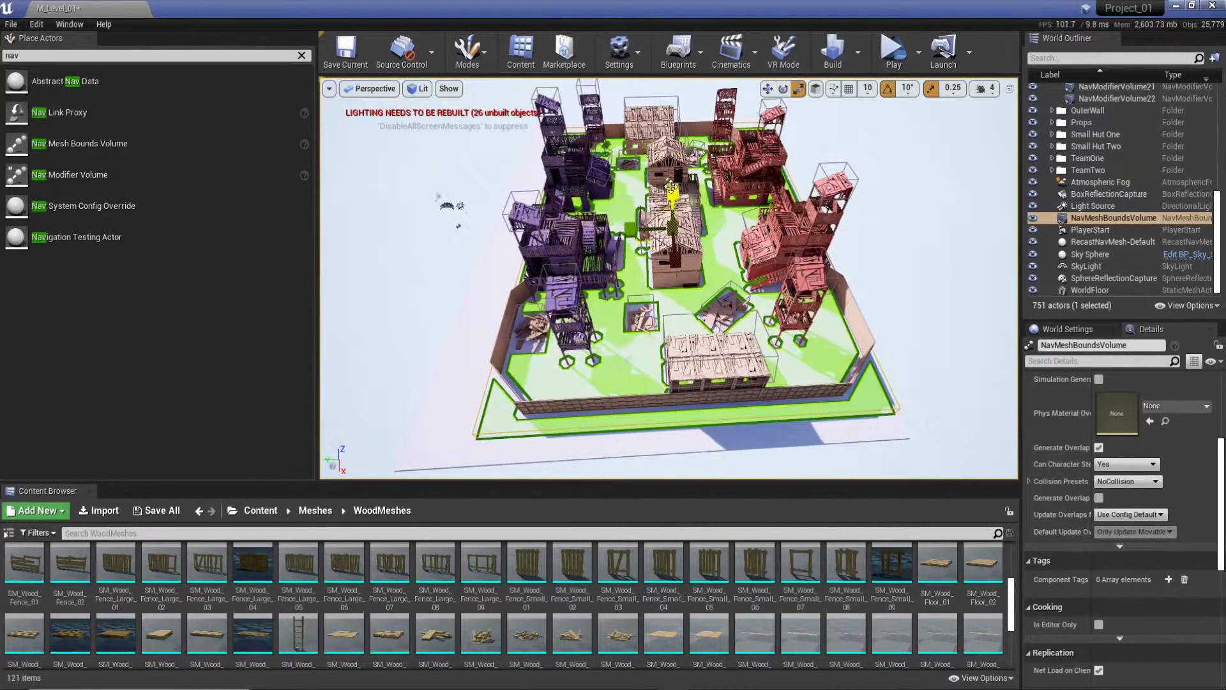
drag(673, 192, 672, 171)
right_drag(673, 171, 670, 132)
right_drag(778, 277, 849, 274)
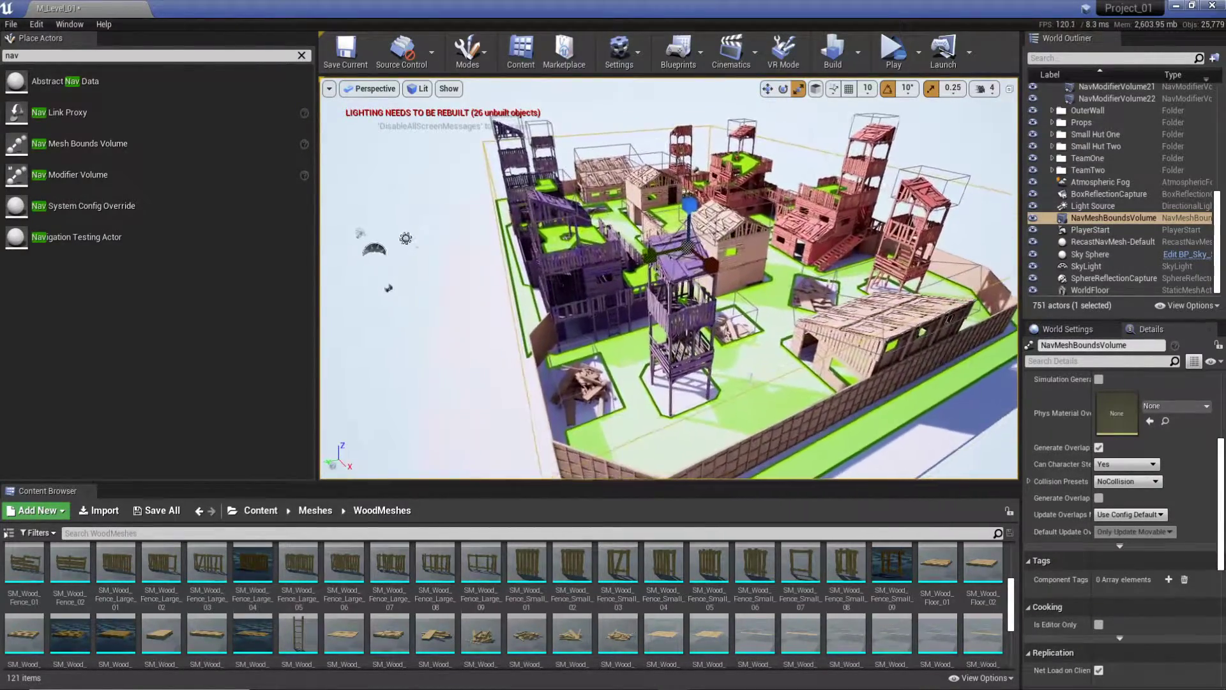
click(894, 54)
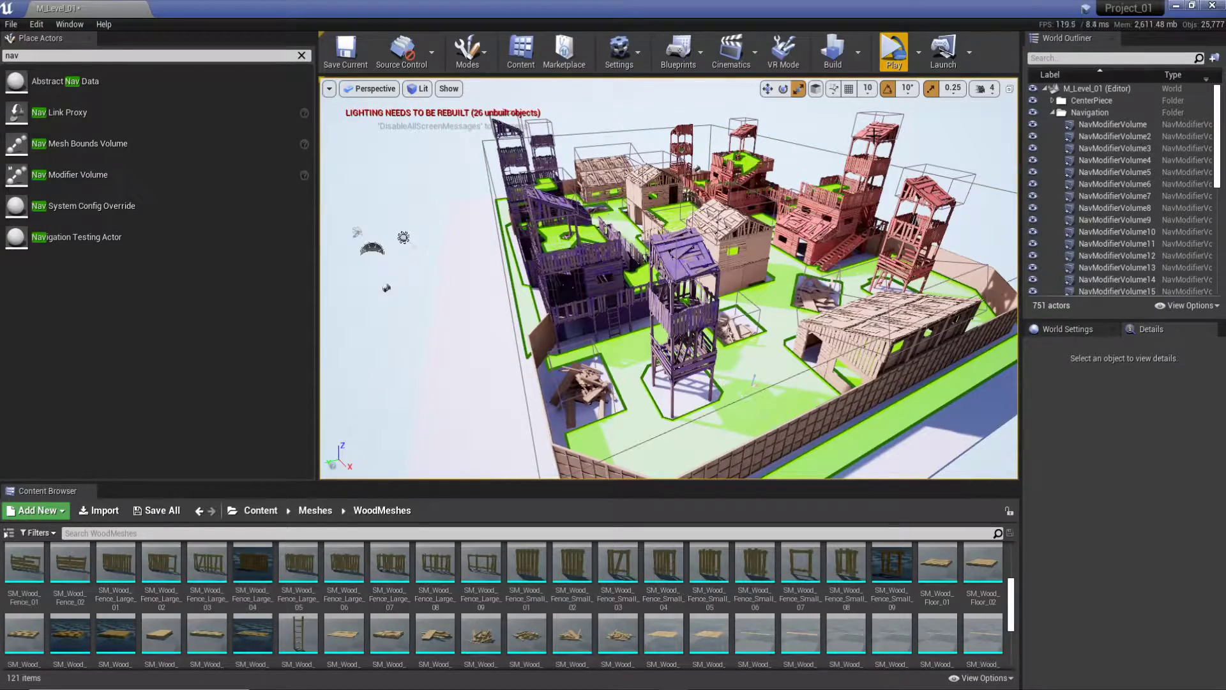
Step: Inspect the red building and stairs, then widen the outliner and Details panels
key(w)
right_drag(960, 206, 1009, 185)
right_drag(783, 350, 700, 329)
key(s)
key(s)
scroll(1098, 191, down, 8)
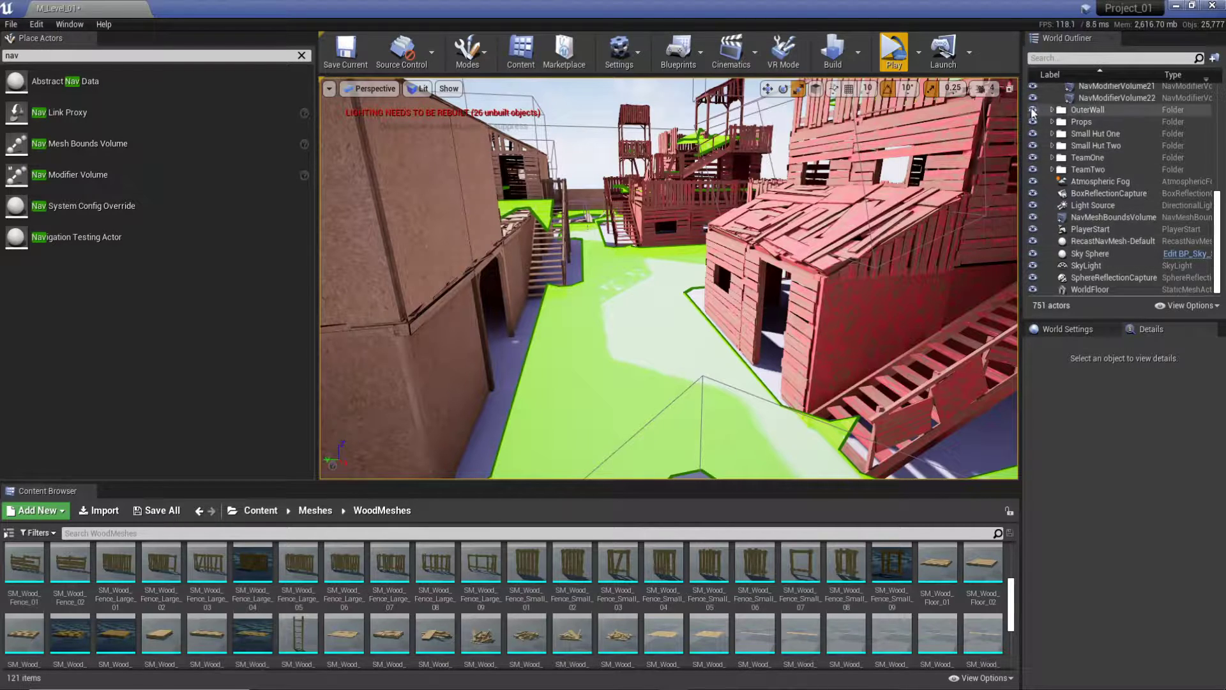
drag(1019, 128, 924, 127)
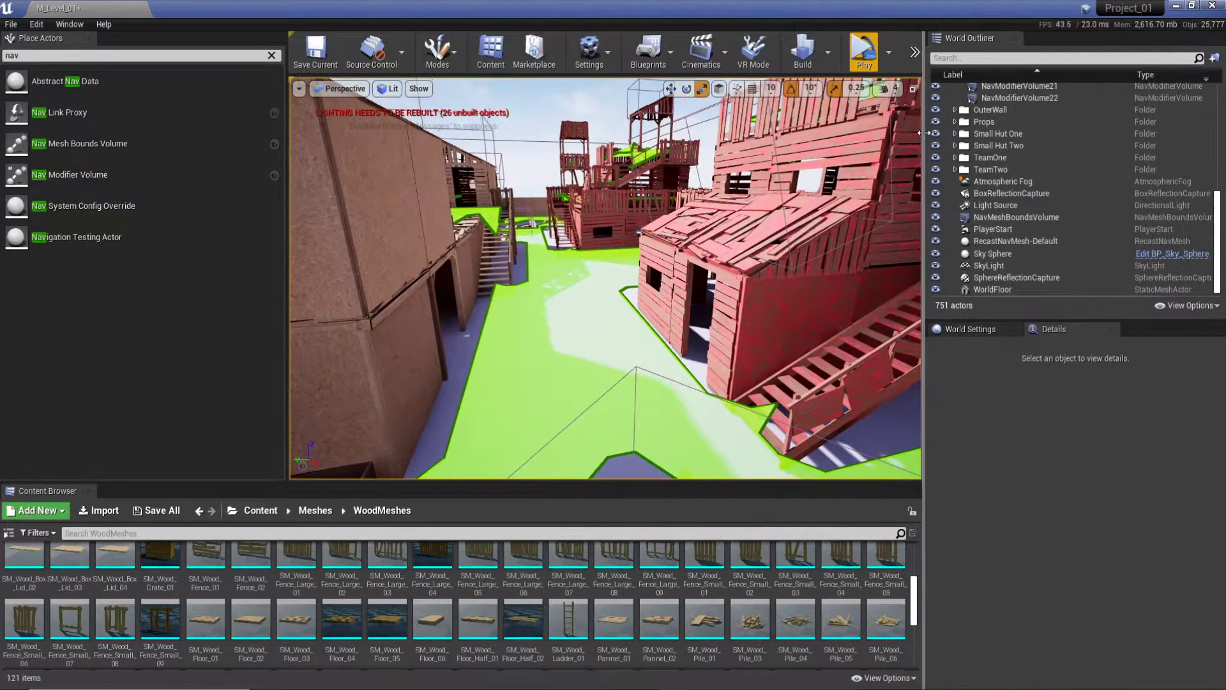
Step: Select RecastNavMesh-Default and set its Cell Size to 4.0
click(995, 242)
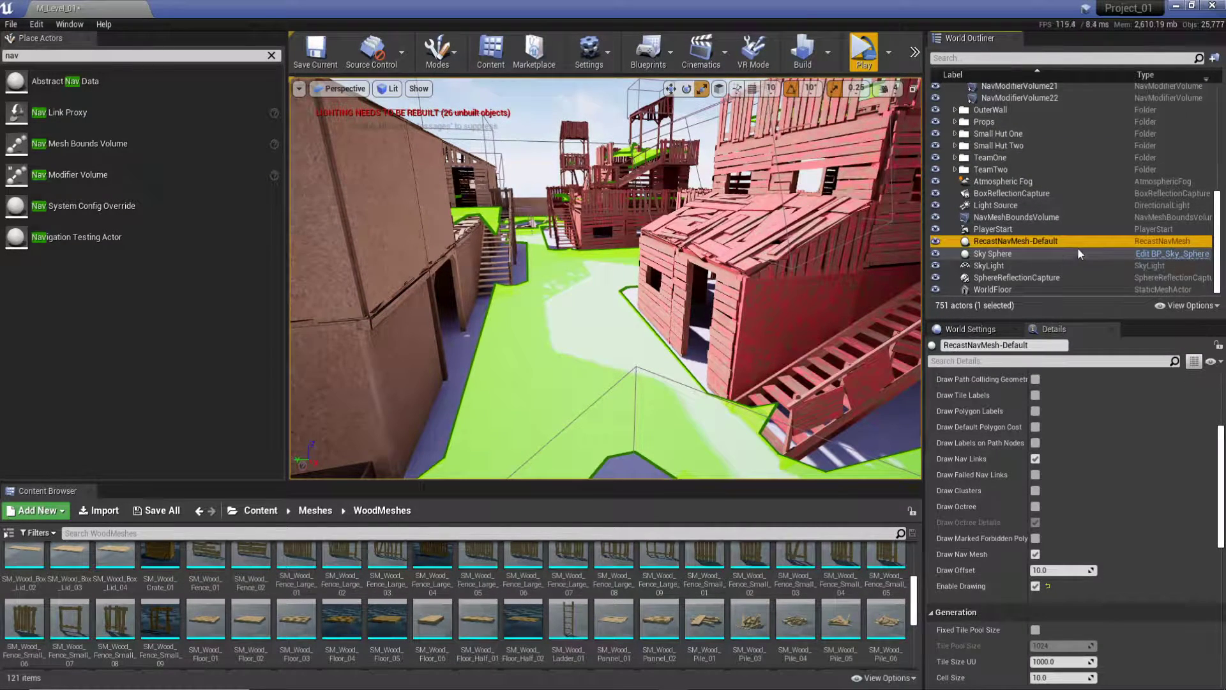
scroll(1178, 553, down, 5)
scroll(1180, 554, down, 3)
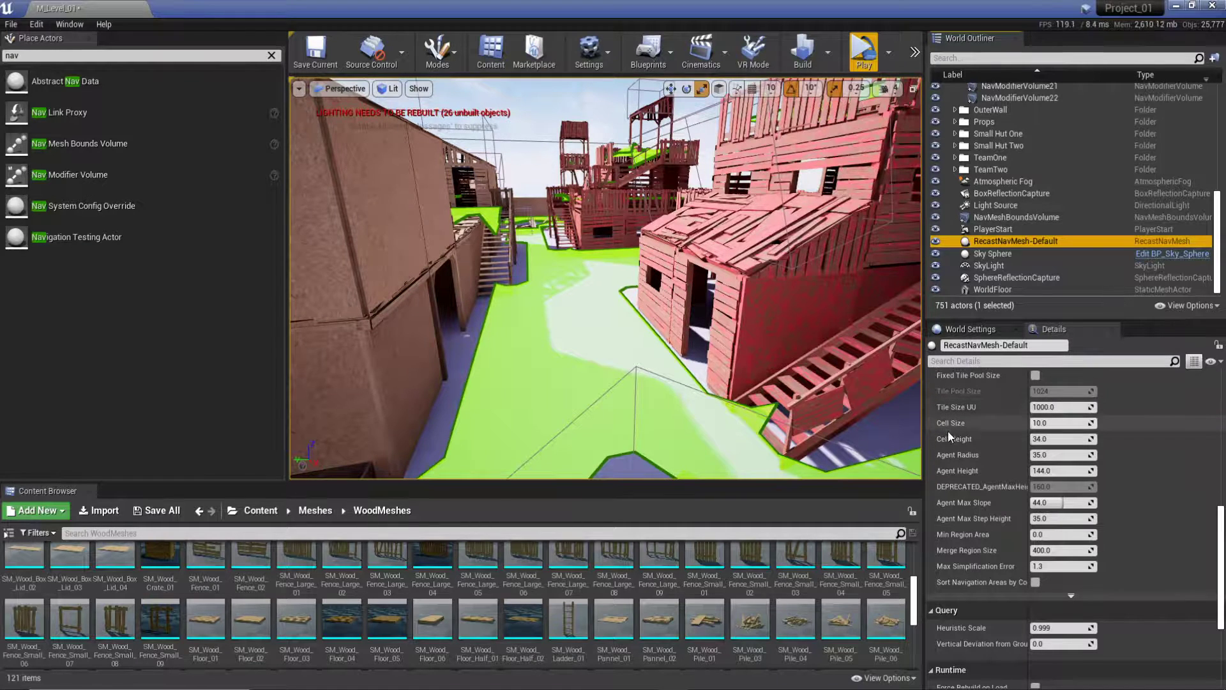
click(1047, 424)
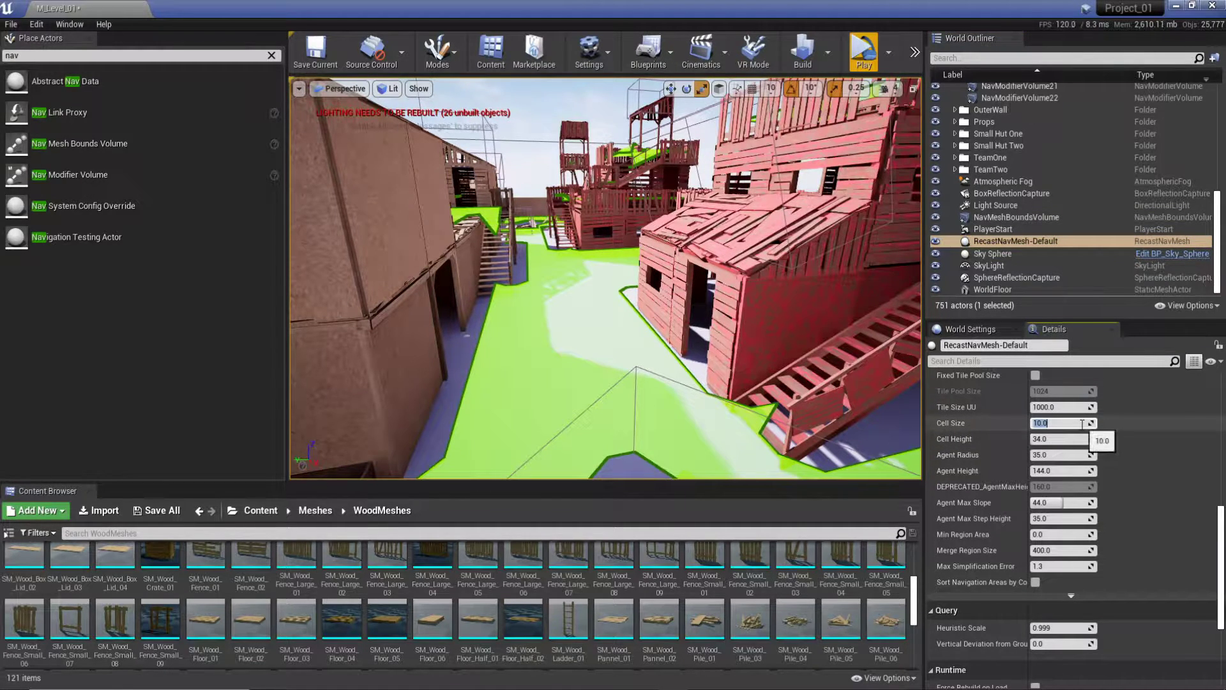
key(Return)
right_drag(629, 385, 690, 386)
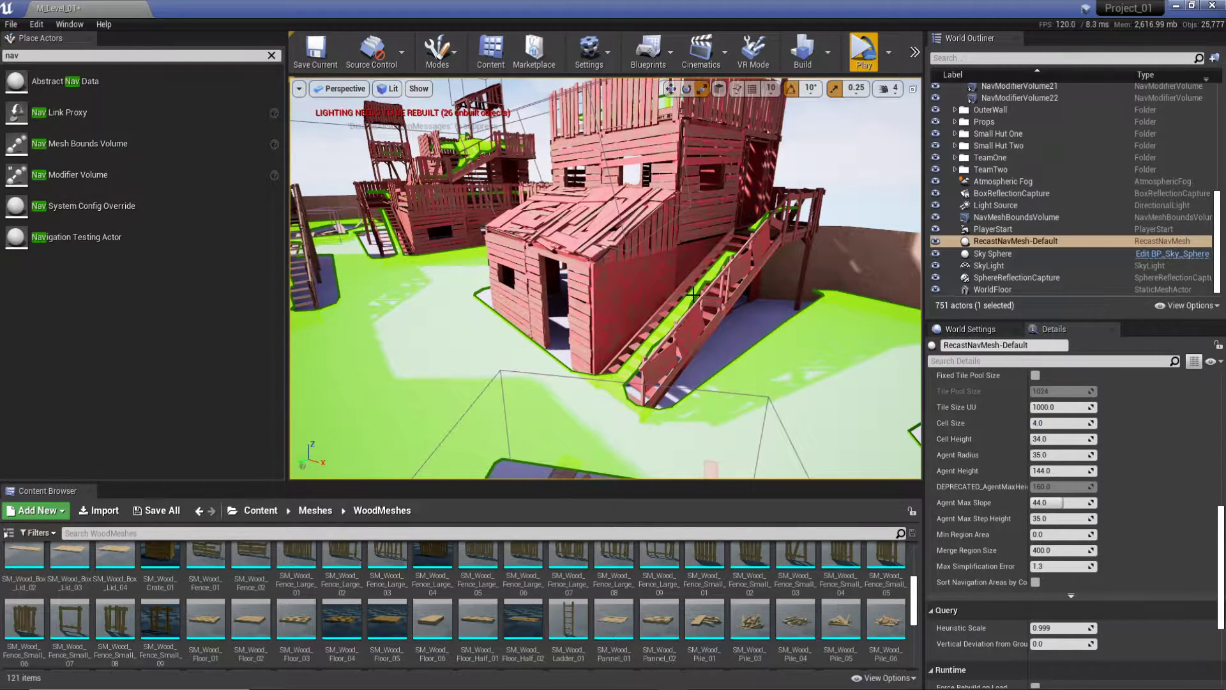
Step: Set Cell Height to 5.0 and Agent Radius to 10.0
click(1048, 439)
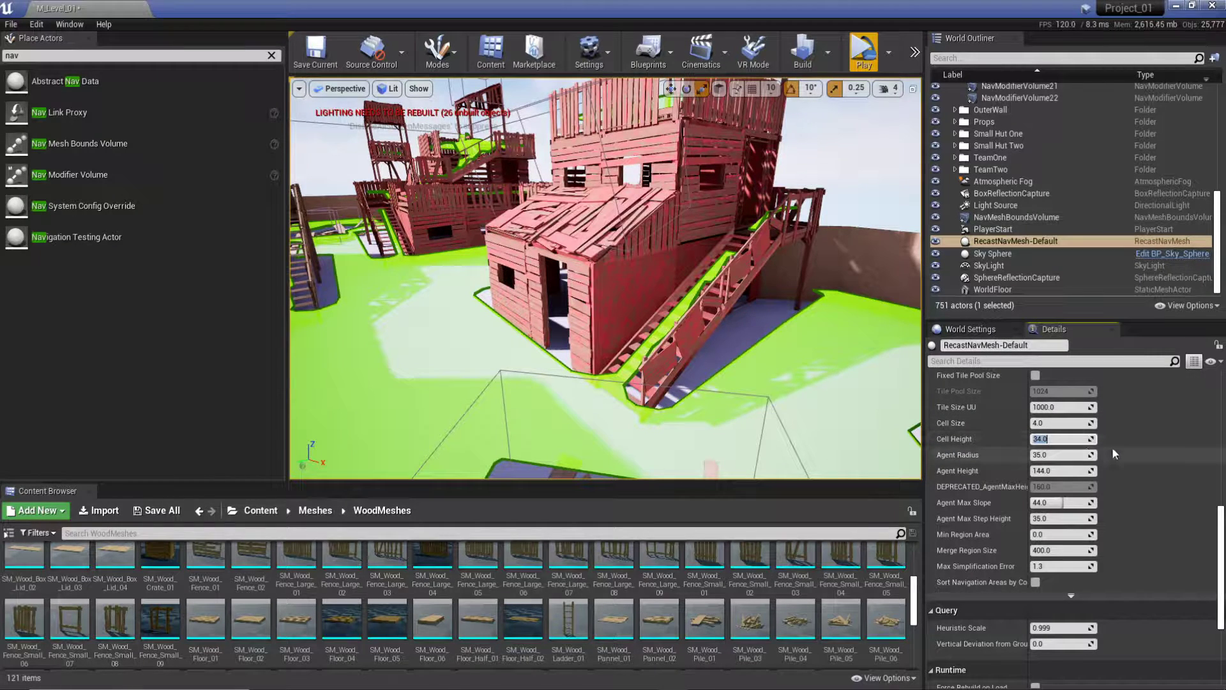
text(5)
key(Return)
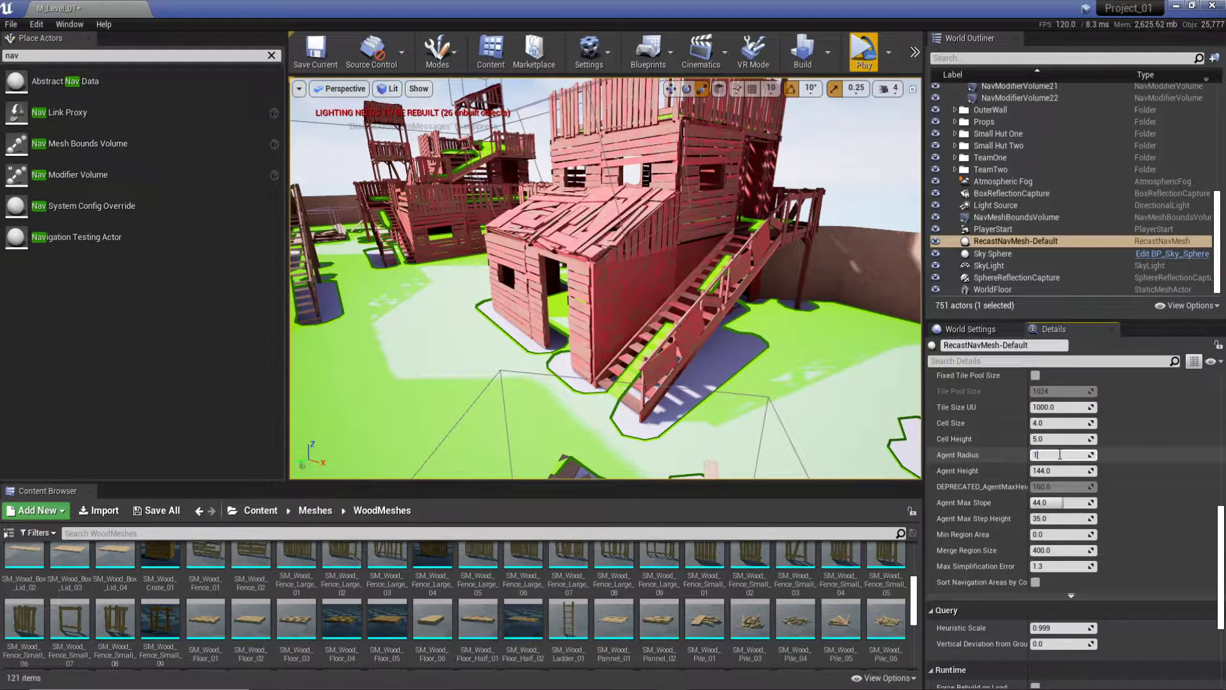
key(Return)
Step: Fly around the hut and stairs to inspect the rebuilt navmesh
key(w)
right_drag(766, 306, 830, 319)
key(s)
right_drag(638, 288, 791, 288)
key(w)
key(w)
right_drag(572, 255, 560, 255)
Step: Save all modified packages and launch the level in VR Preview
click(13, 25)
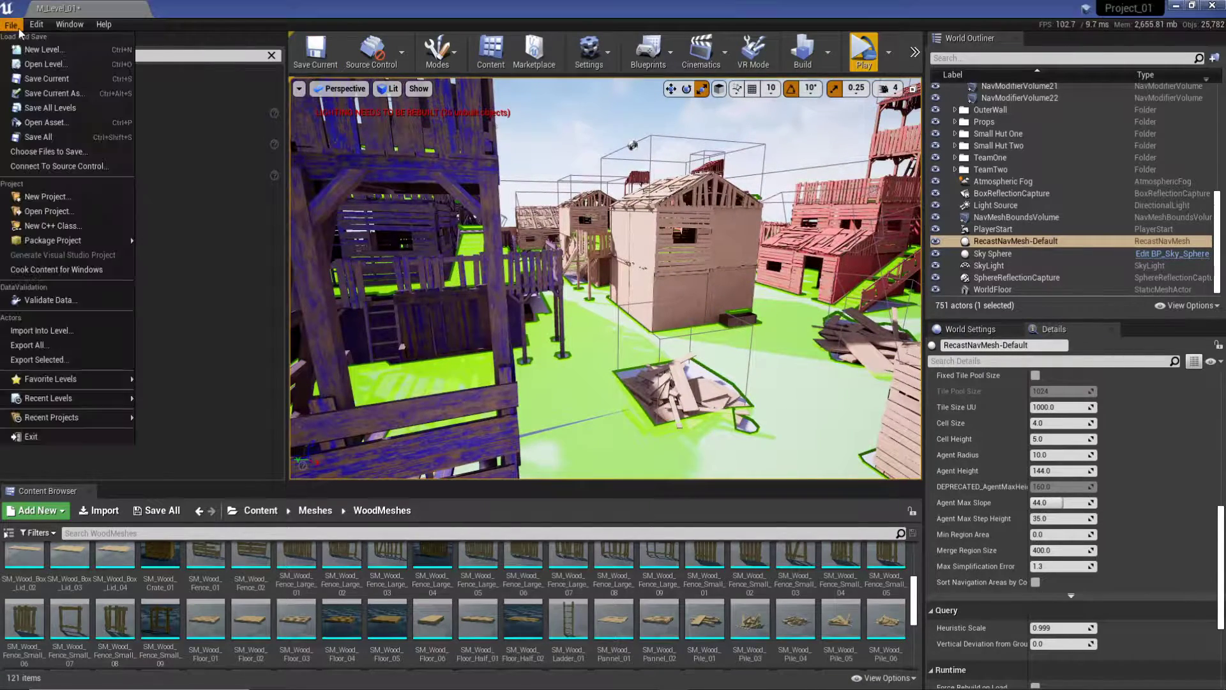
click(70, 137)
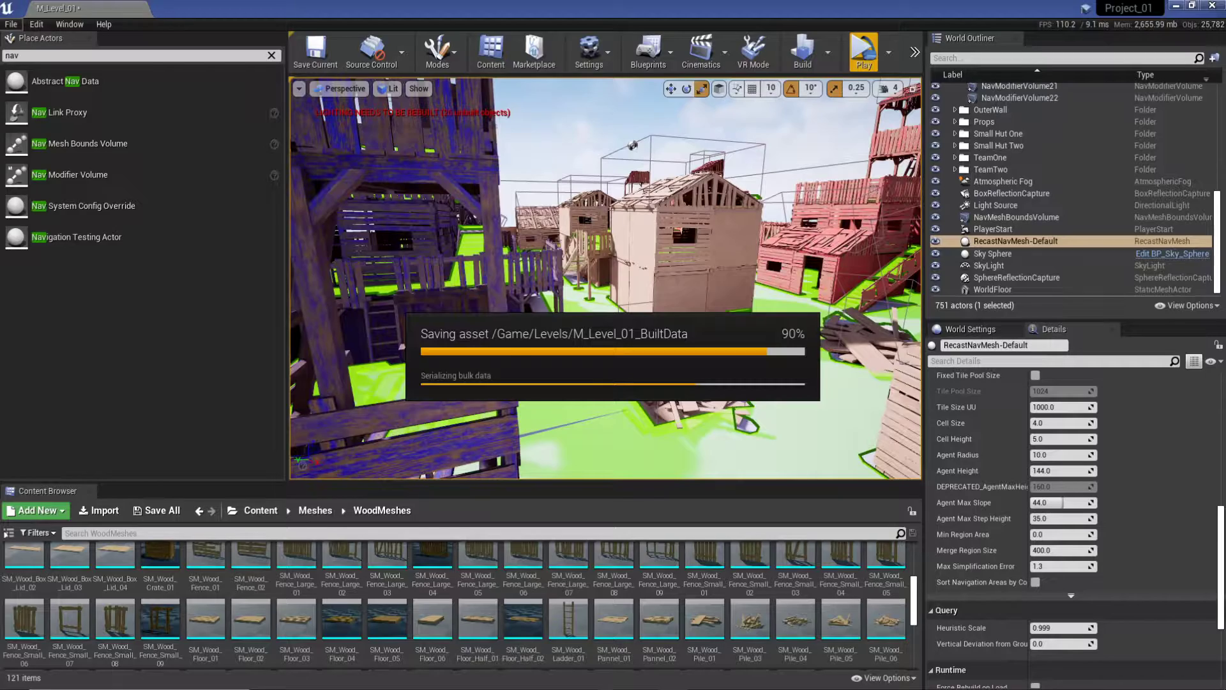
click(861, 51)
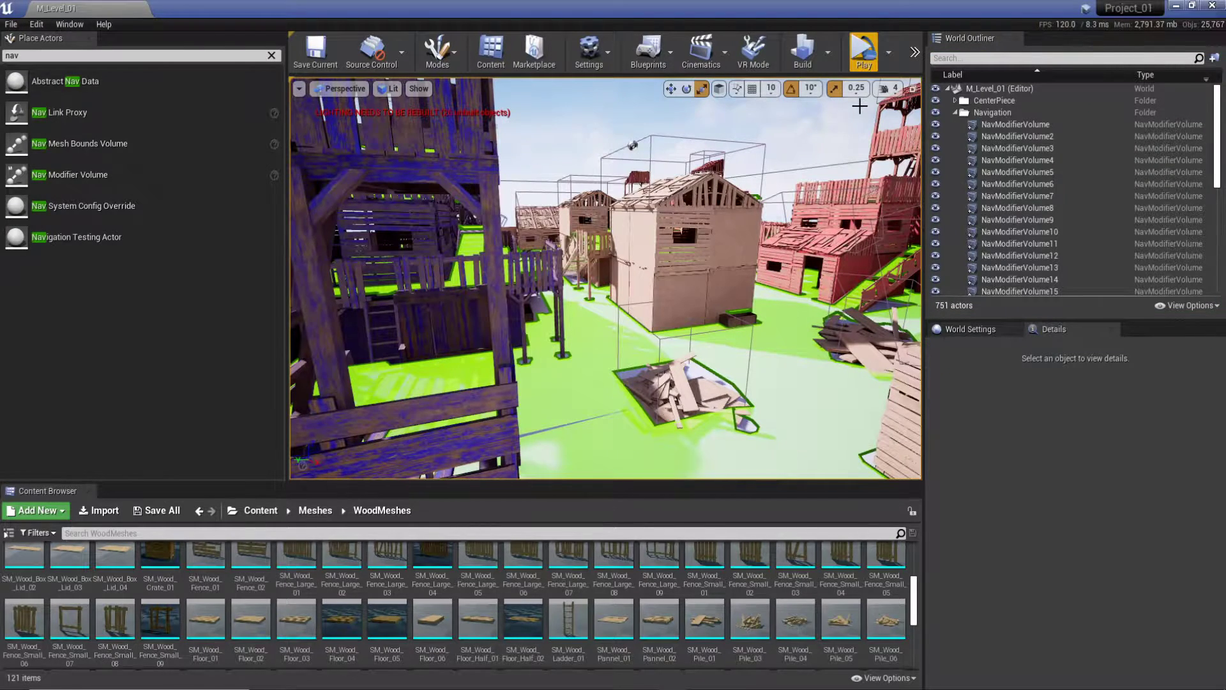
Step: Select RecastNavMesh-Default and change its Agent Radius to 34.0
scroll(1069, 214, down, 4)
click(1015, 243)
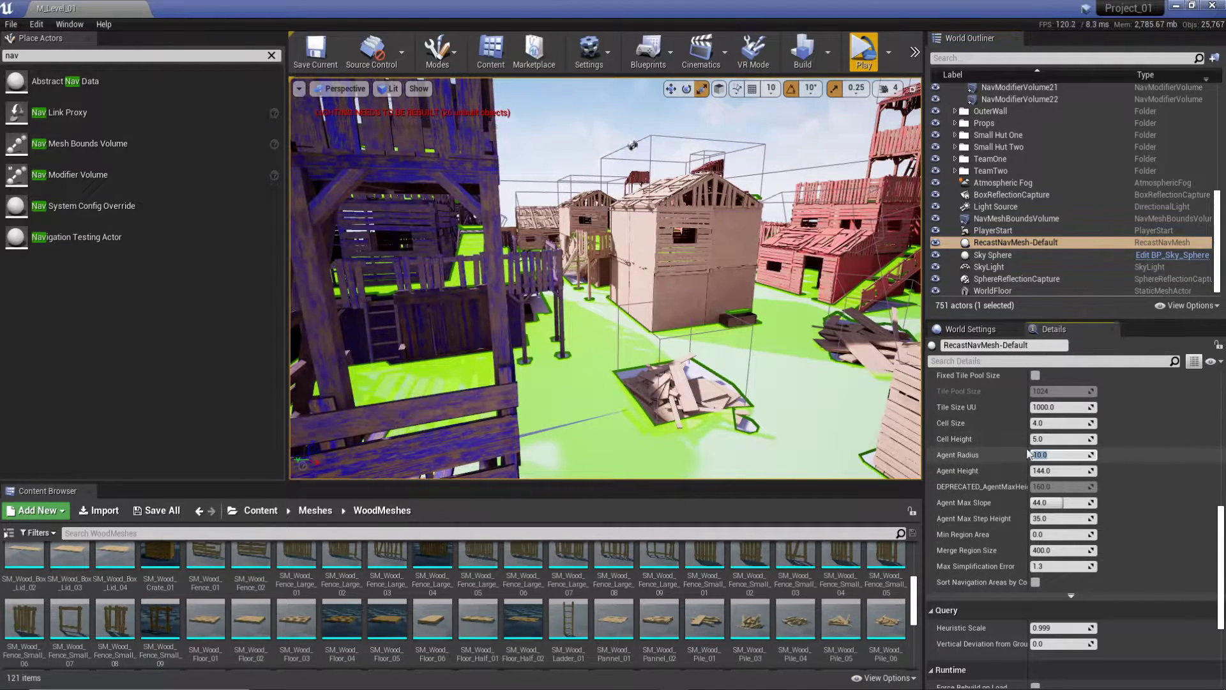
right_drag(830, 409, 887, 463)
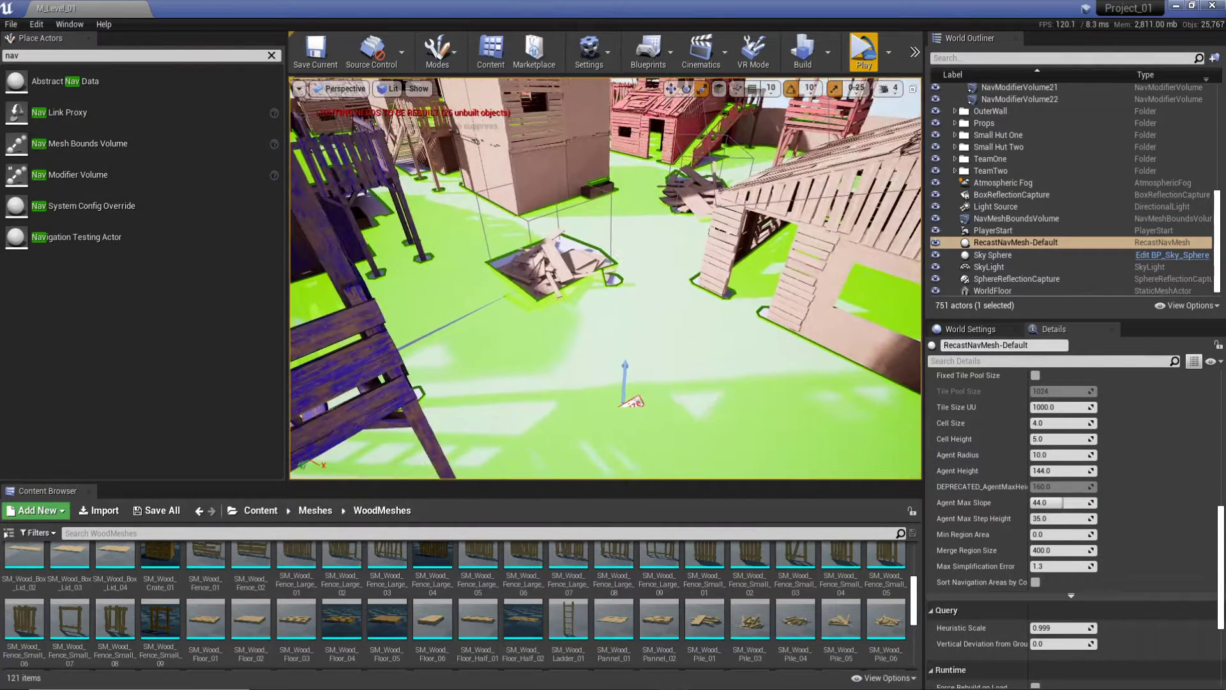
click(1057, 454)
key(Return)
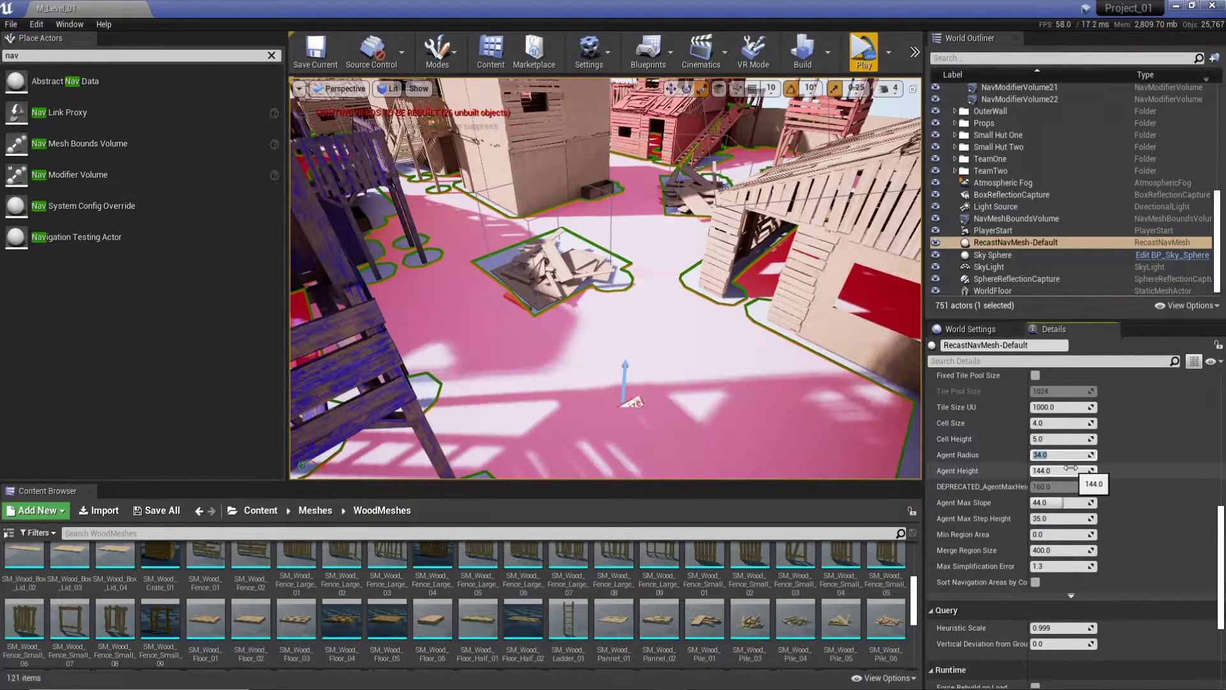
click(863, 51)
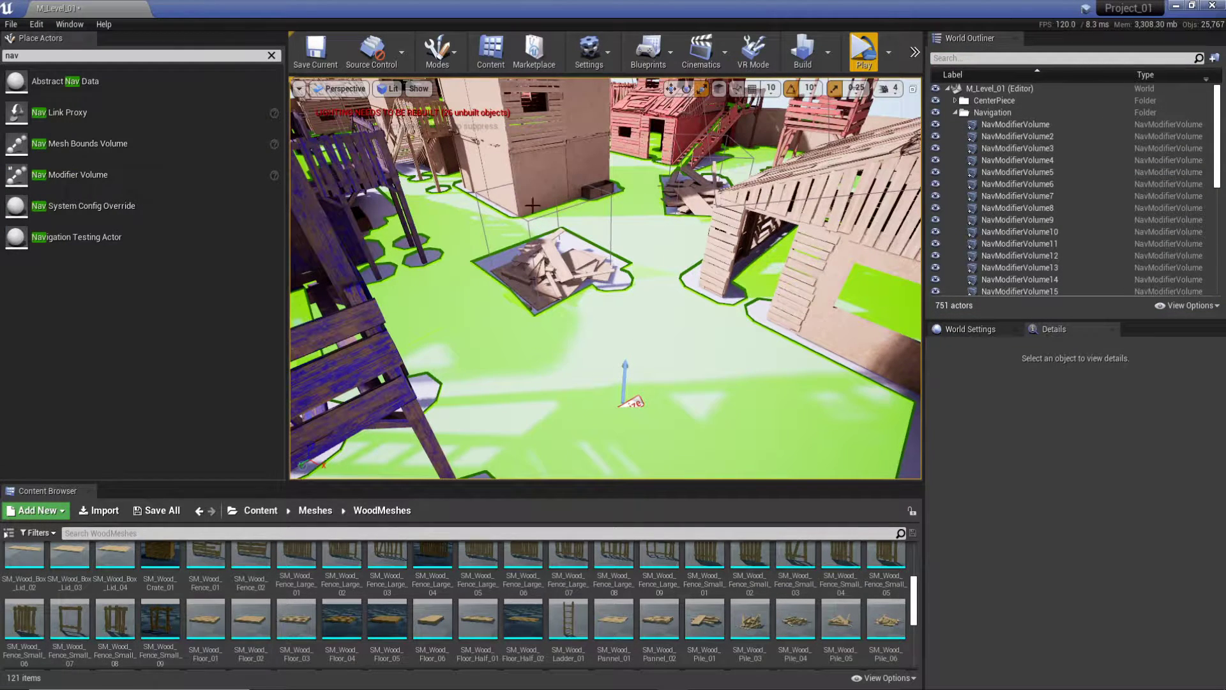
Step: Save all levels and assets, close the editor, and reopen UE4 4.25 with the level
click(11, 24)
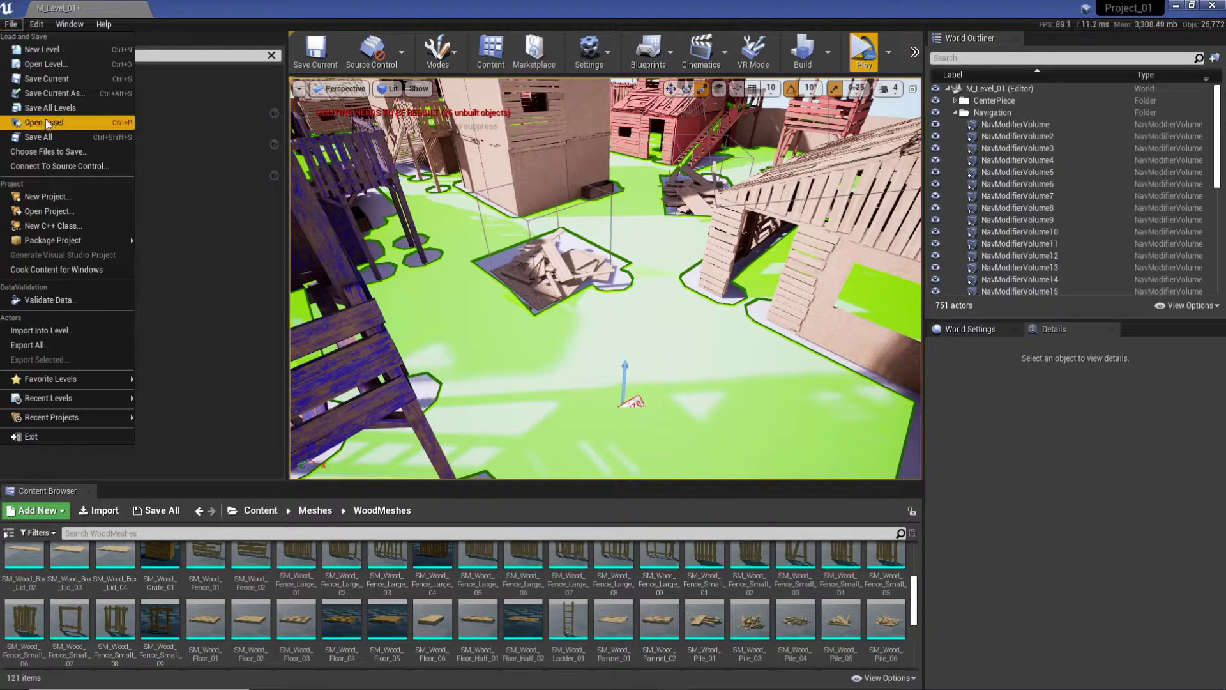
click(44, 137)
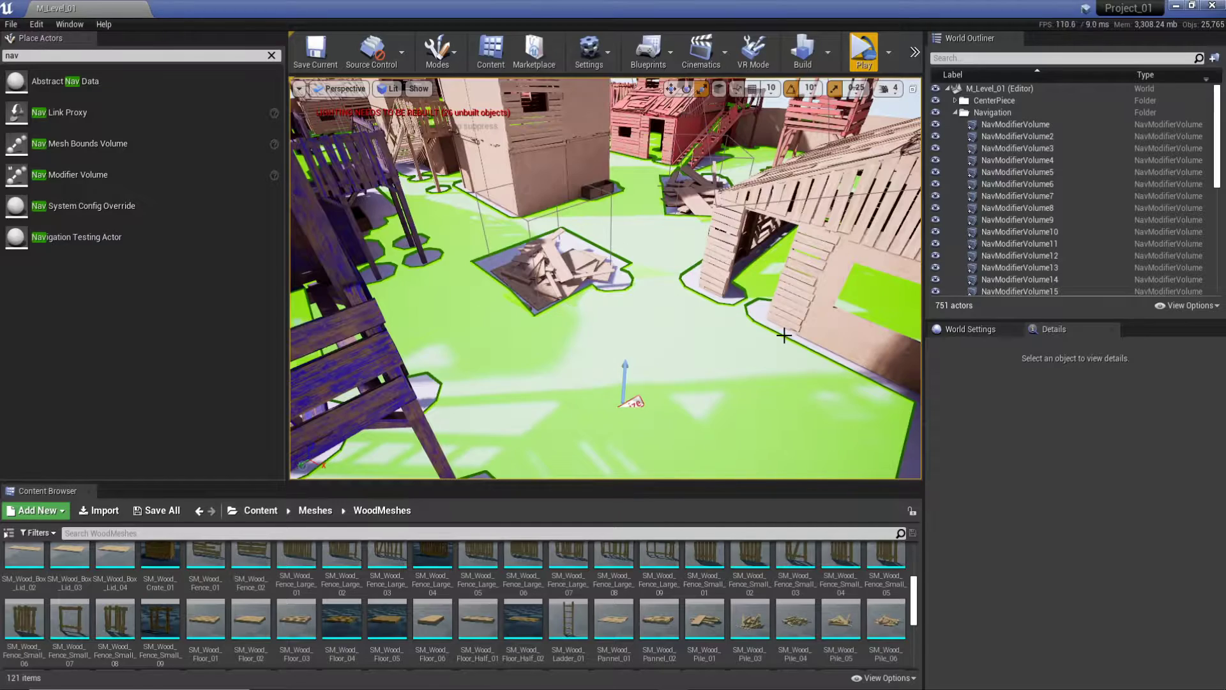
click(1213, 8)
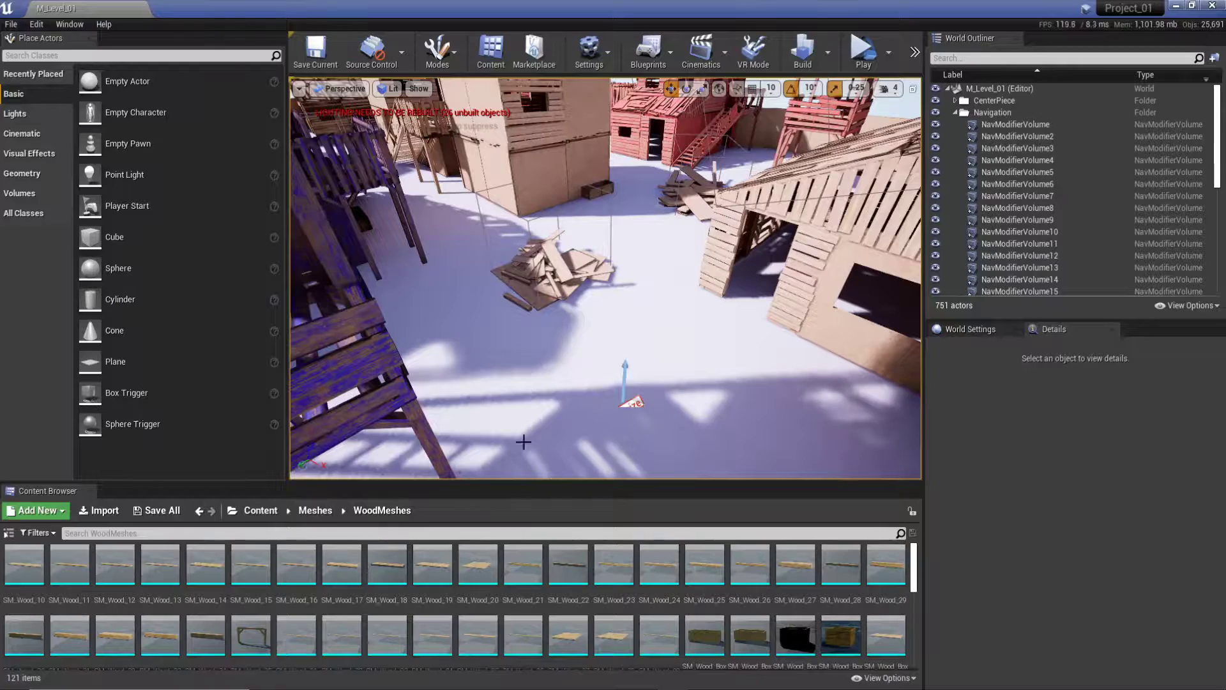
key(p)
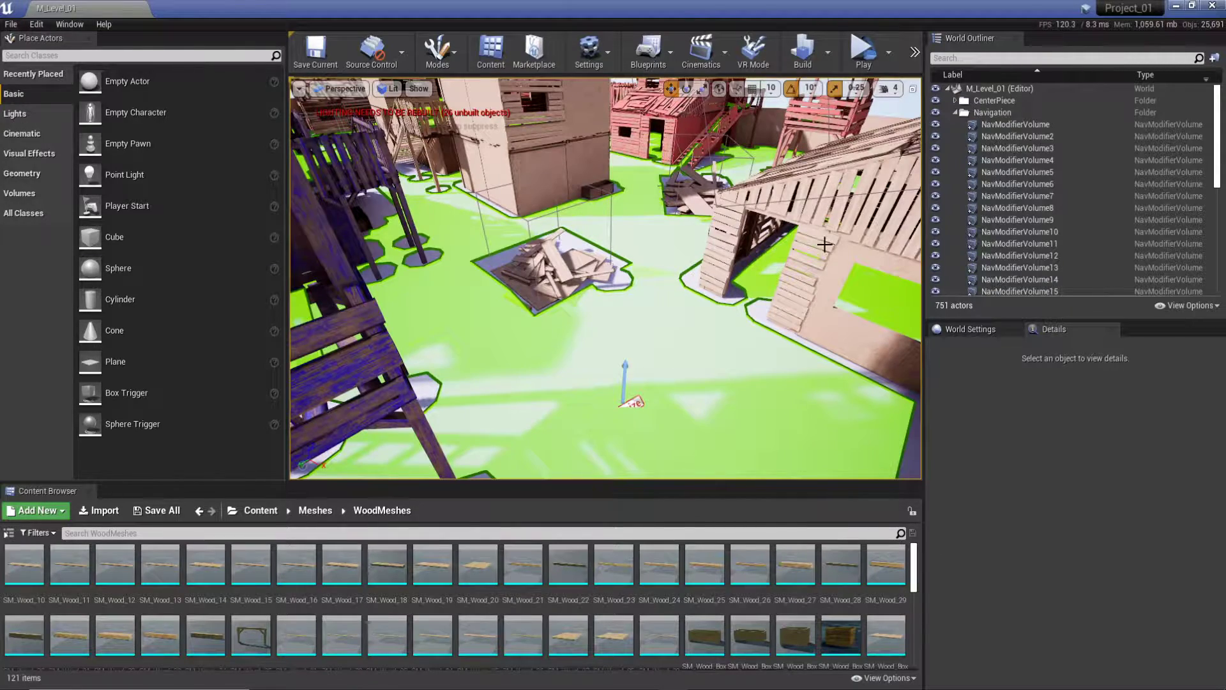
mouse_move(813, 256)
right_down()
mouse_move(873, 259)
mouse_move(788, 252)
mouse_move(827, 255)
mouse_move(801, 249)
right_up()
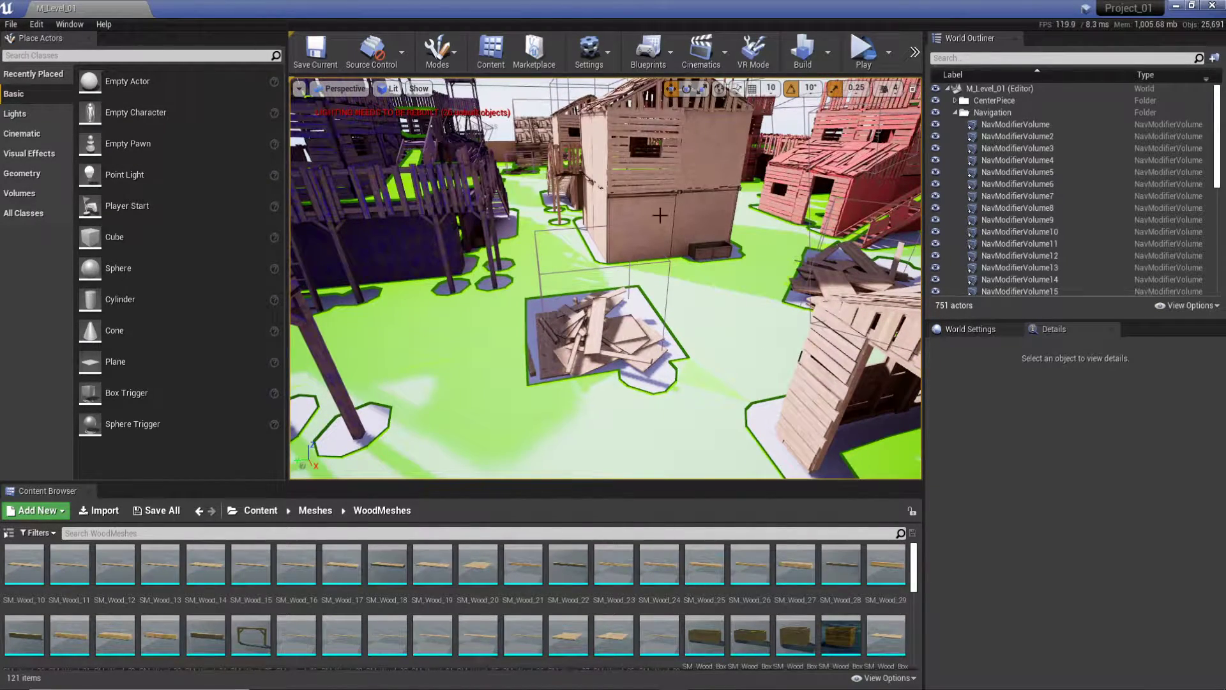
Step: Open Project Settings' Navigation Mesh page and compare it with the level's RecastNavMesh
click(36, 25)
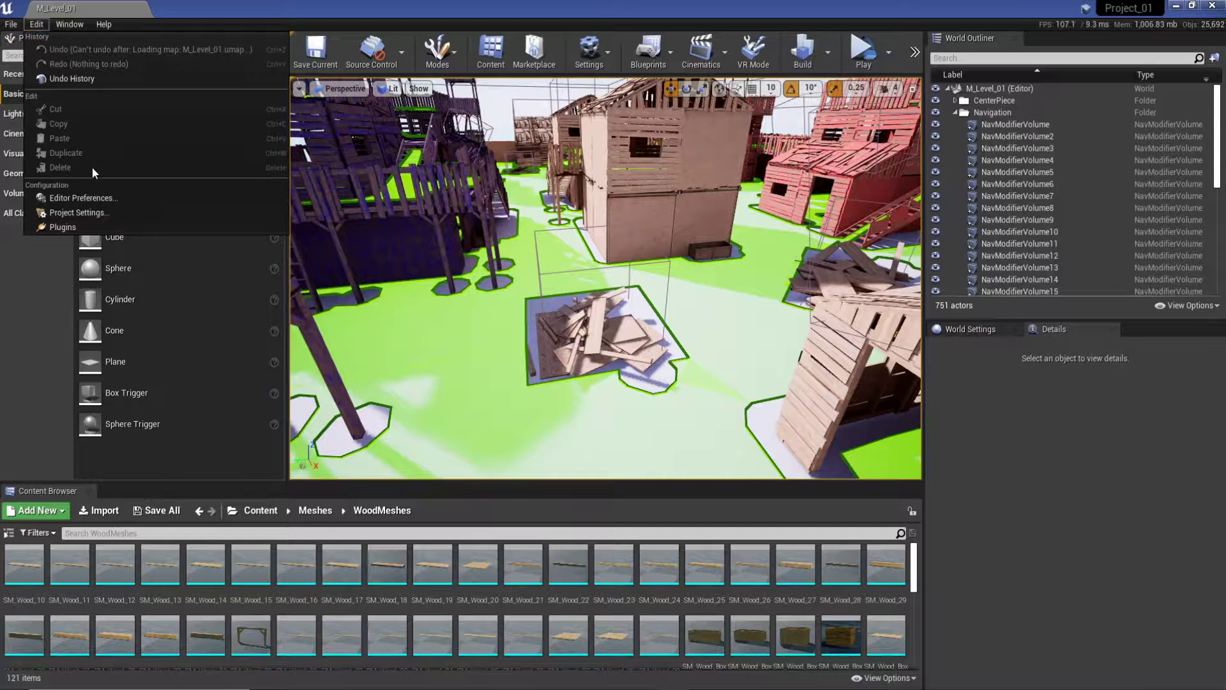
click(85, 211)
scroll(343, 255, down, 3)
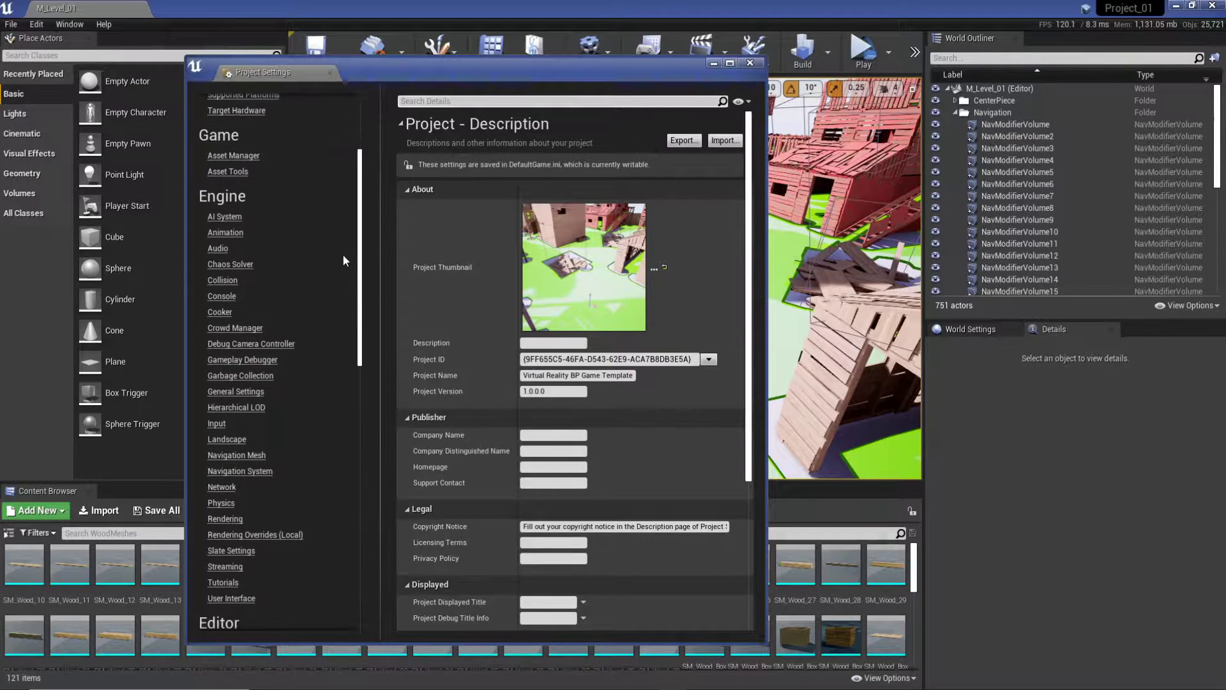
scroll(268, 223, down, 2)
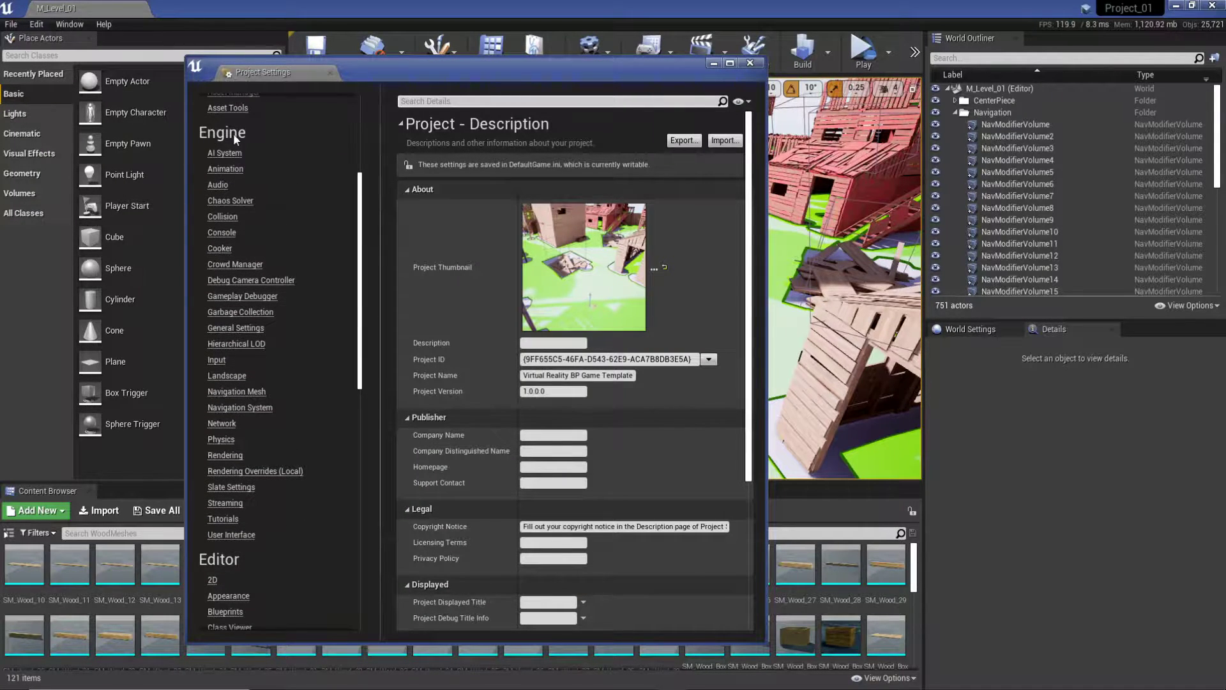
click(236, 391)
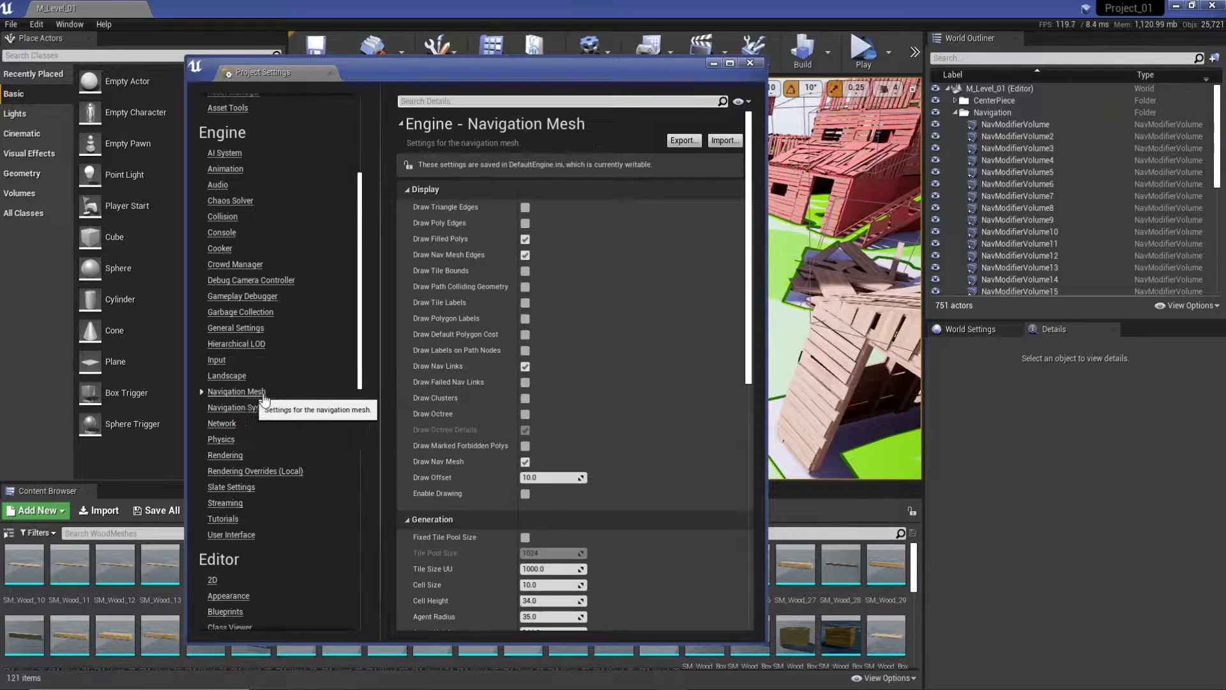
scroll(639, 307, down, 3)
scroll(644, 308, down, 1)
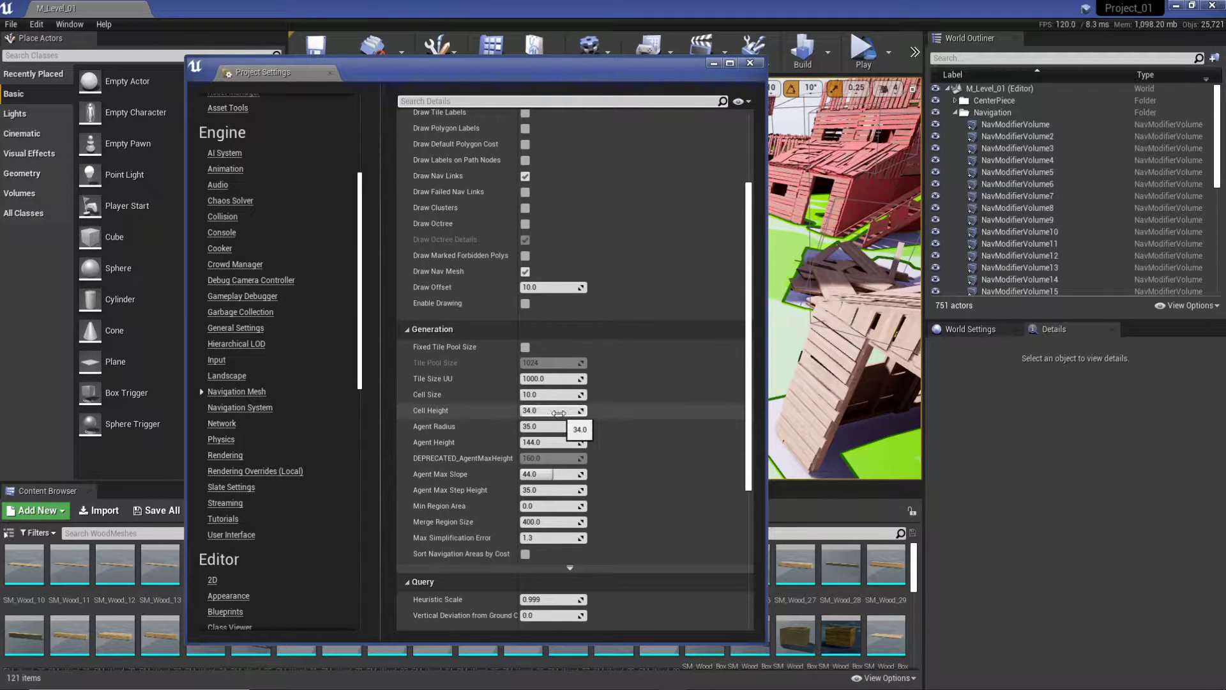
drag(642, 88, 587, 58)
scroll(1105, 262, down, 8)
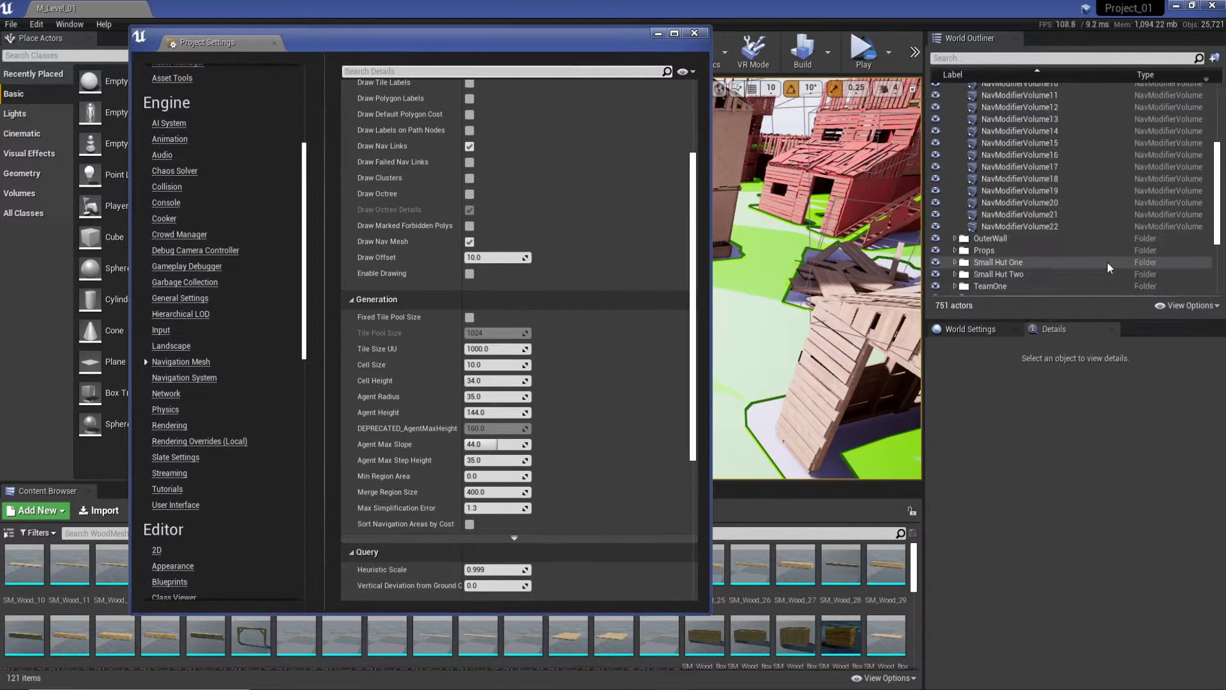
click(1026, 243)
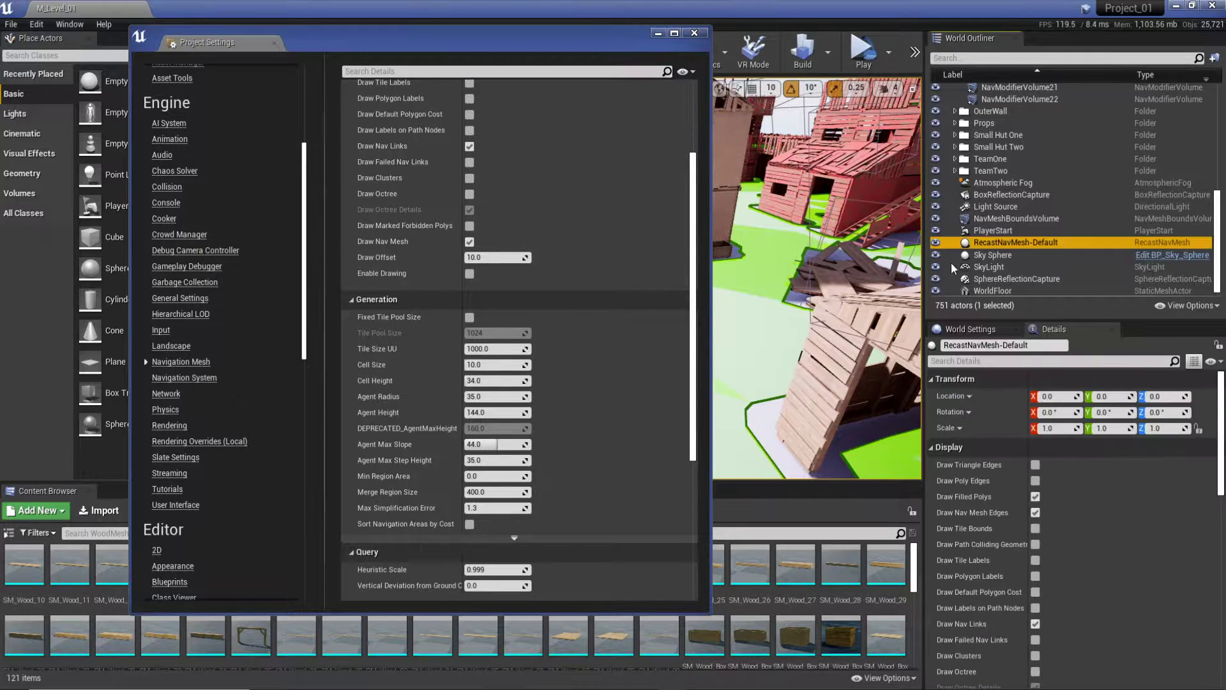
scroll(983, 466, down, 10)
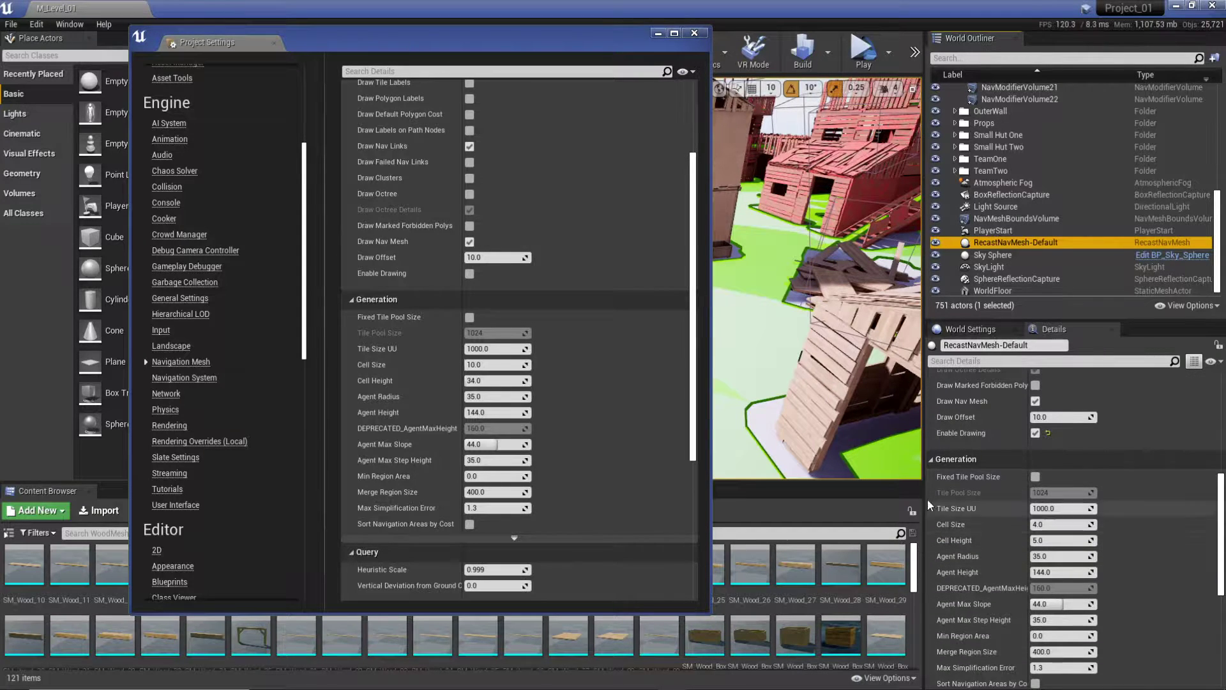
Step: Set the default Cell Size to 4.0 and Cell Height to 5.0
click(506, 365)
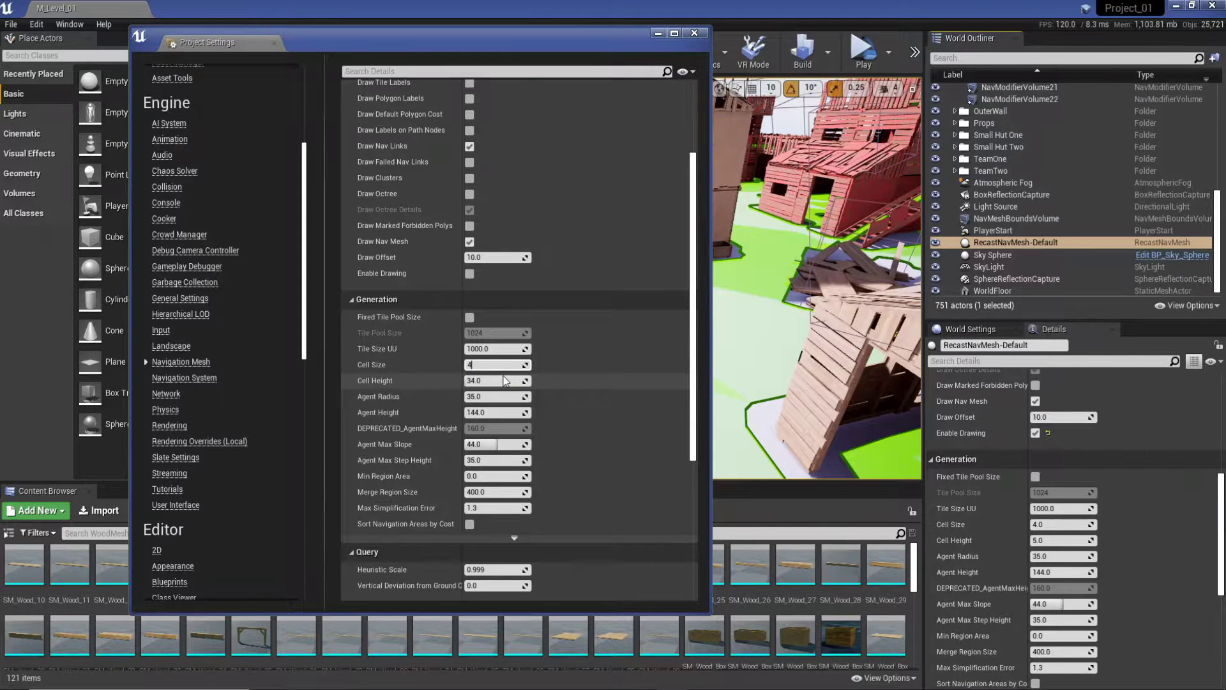
click(505, 381)
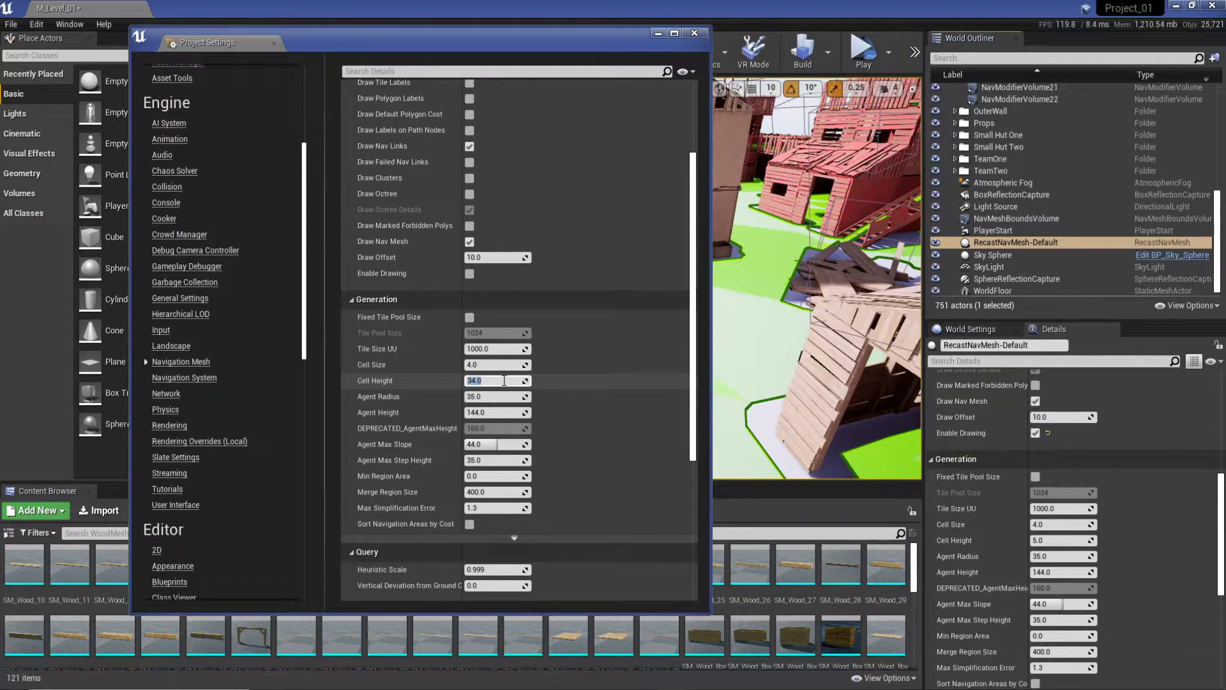
text(5)
key(Return)
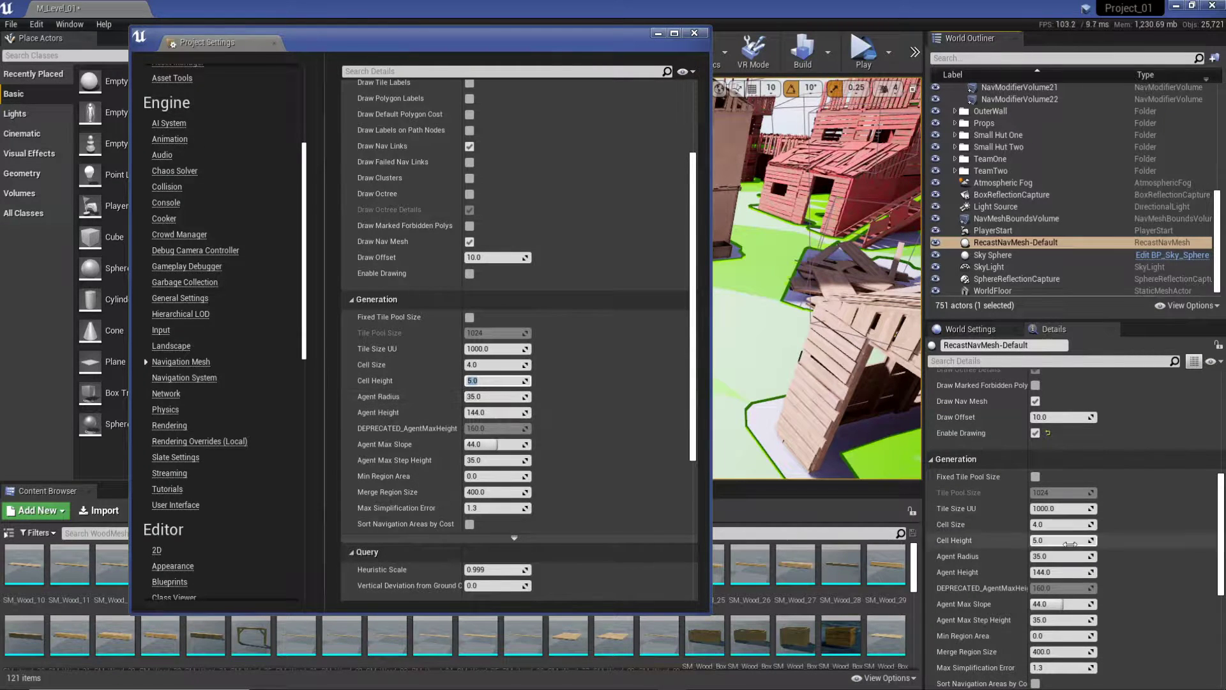
Step: Widen the level view toward the World Outliner and start a VR Preview session
click(719, 87)
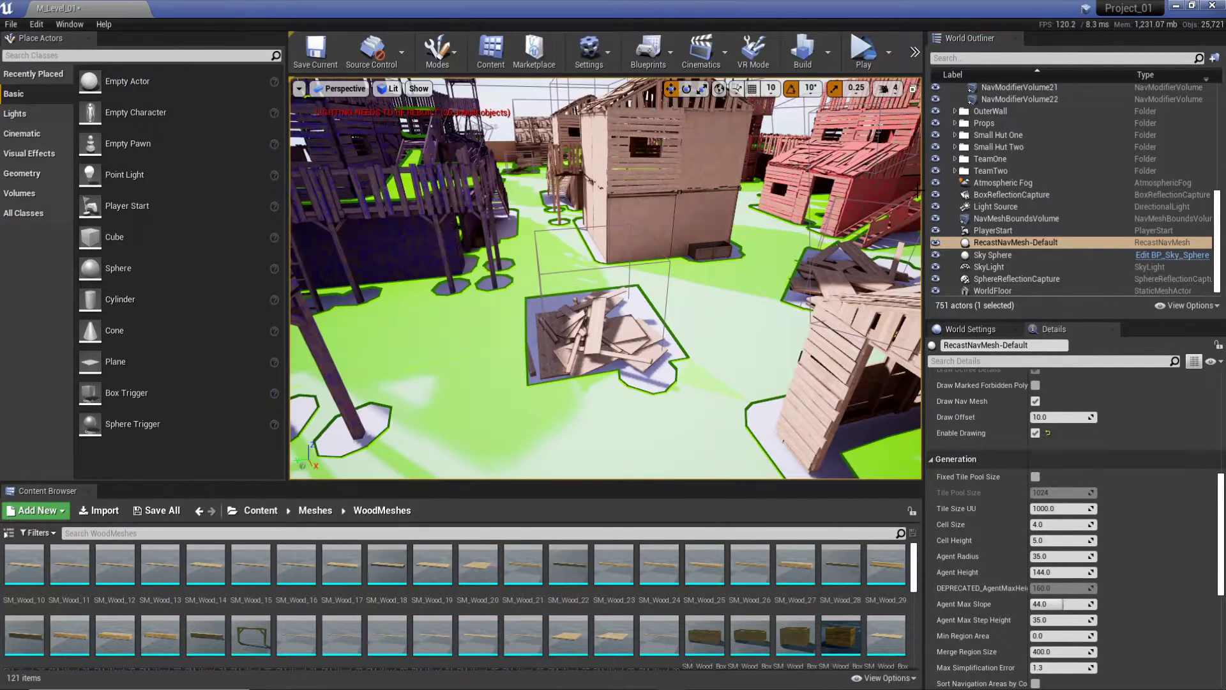
drag(924, 181, 1053, 181)
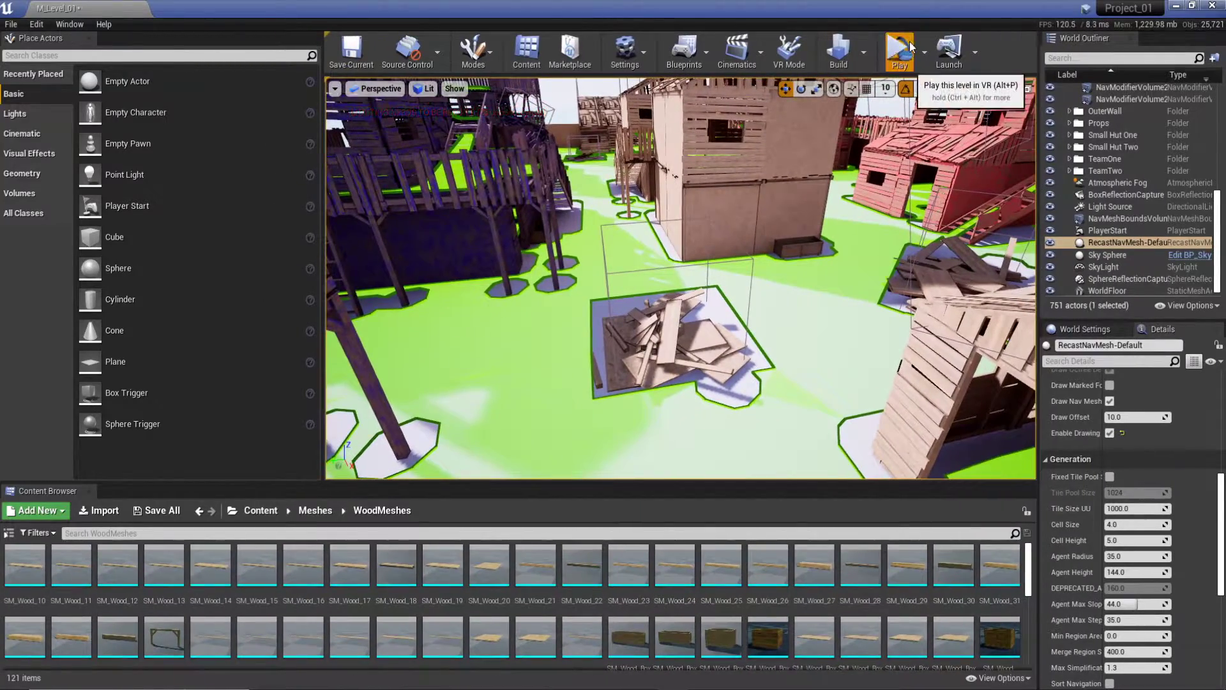
click(897, 51)
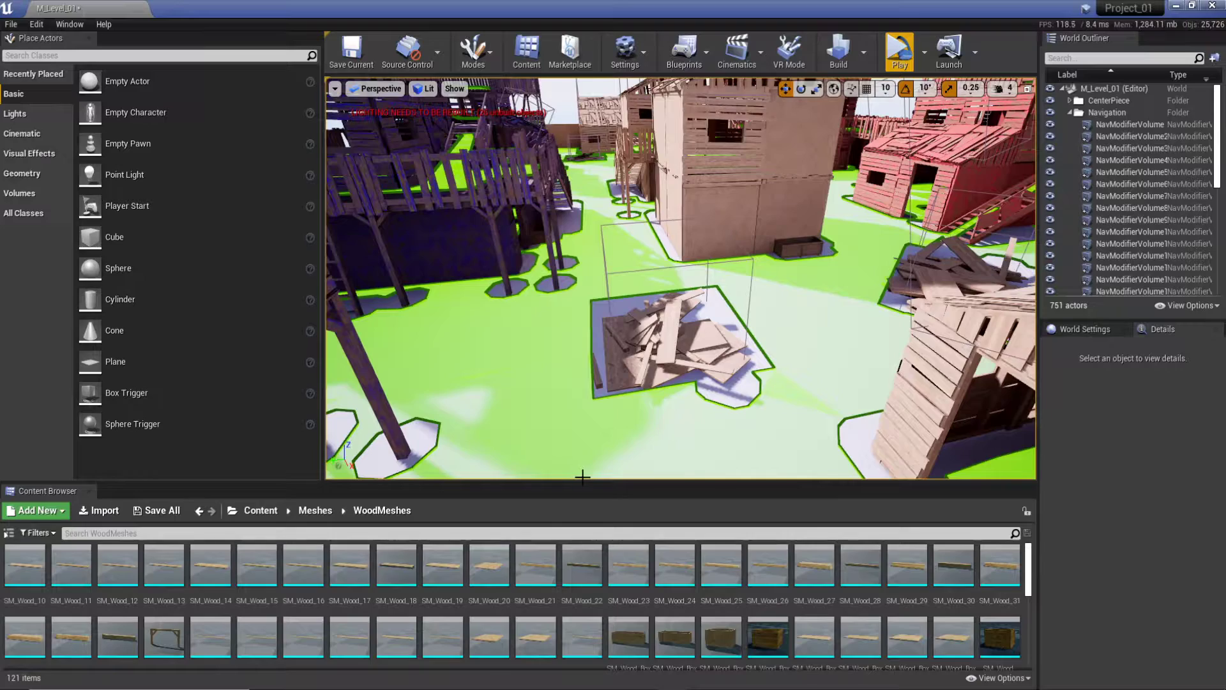
drag(582, 481, 612, 272)
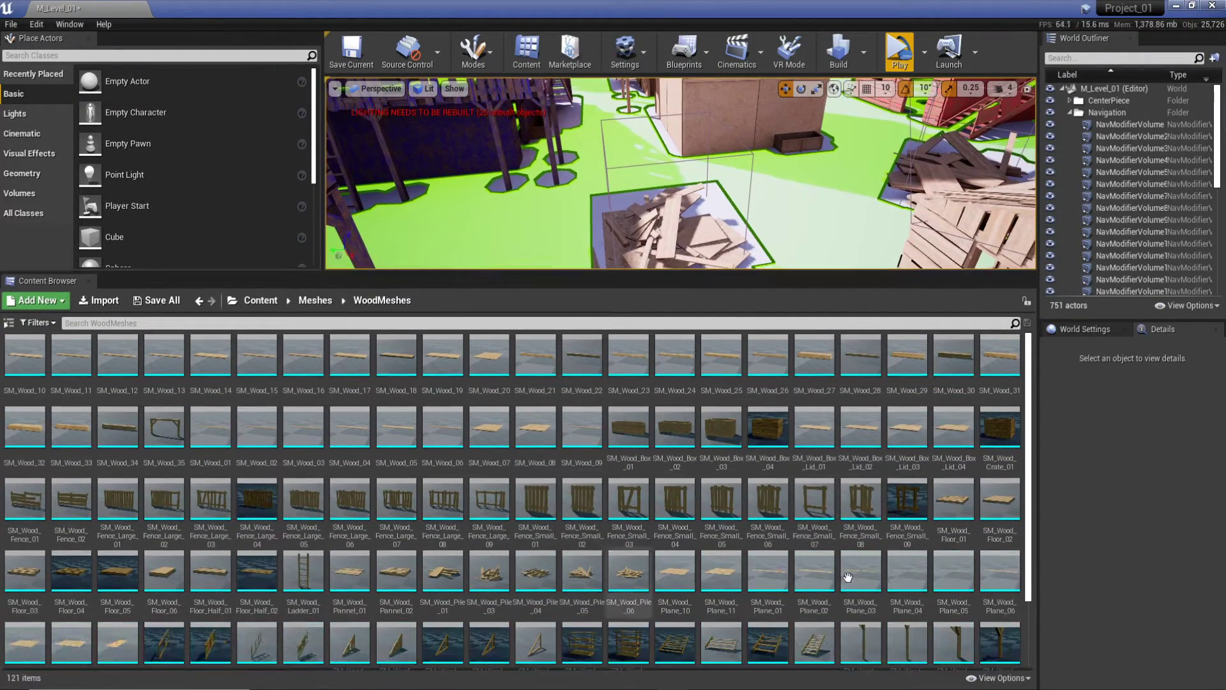
scroll(833, 552, down, 3)
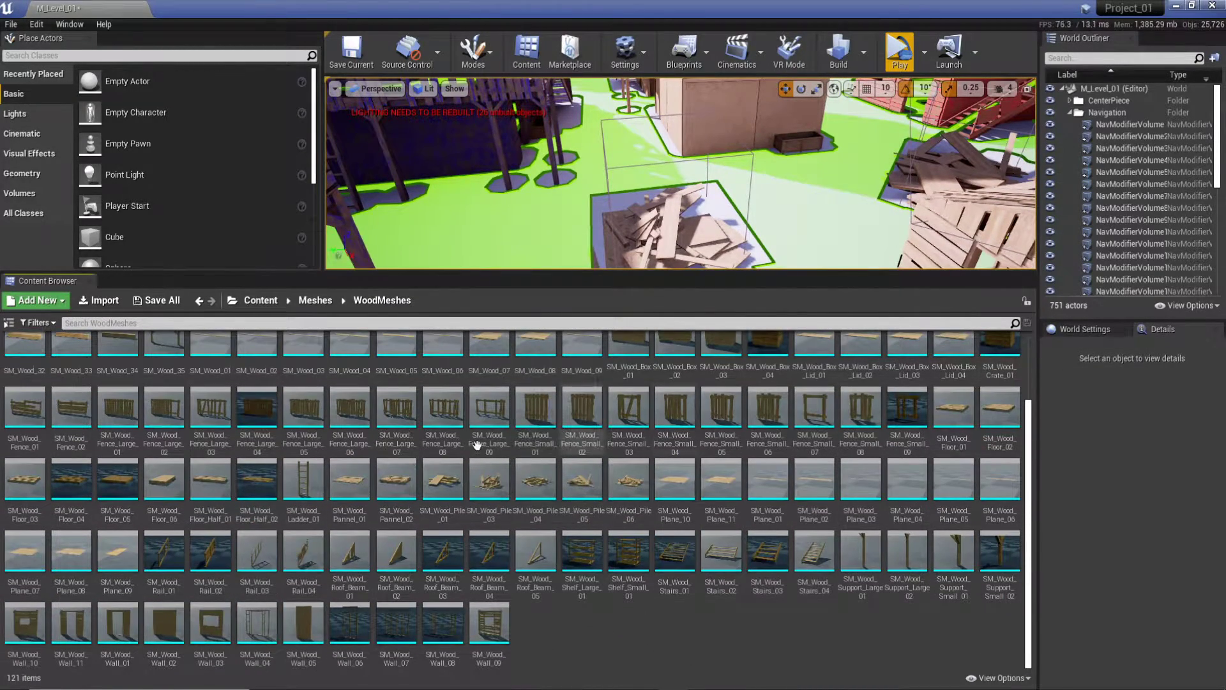
scroll(893, 633, up, 2)
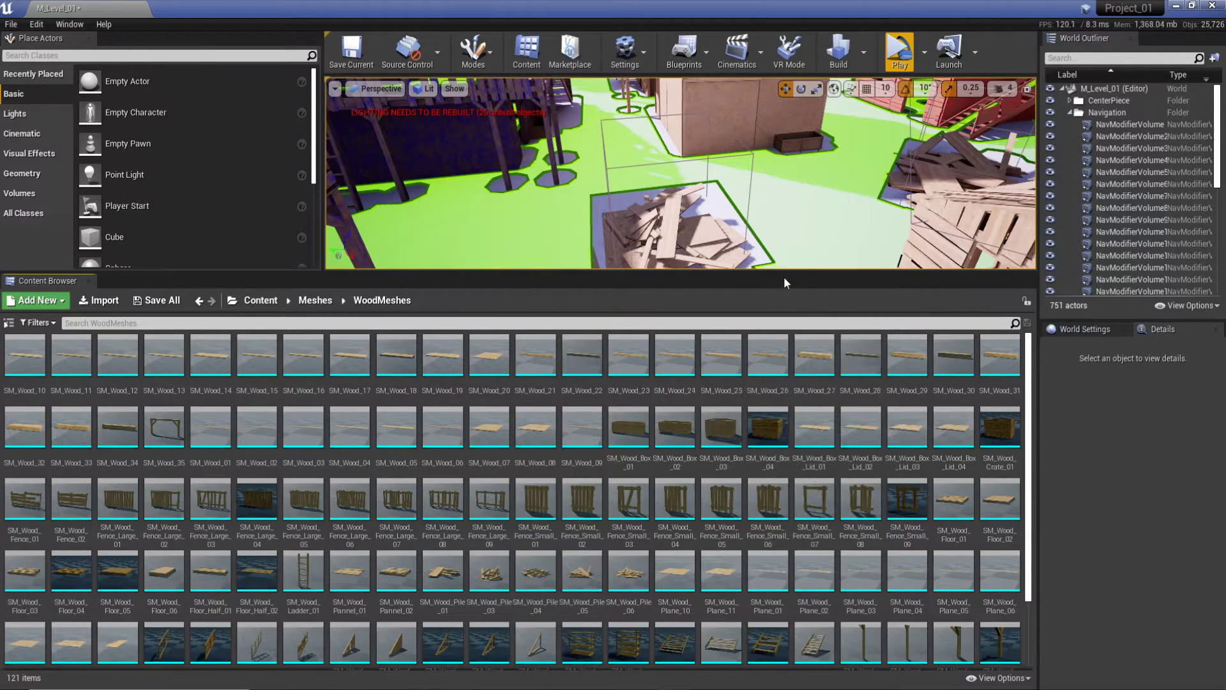
drag(785, 283, 786, 434)
mouse_move(664, 304)
right_down()
mouse_move(721, 303)
mouse_move(677, 304)
mouse_move(683, 312)
right_up()
drag(742, 432, 743, 470)
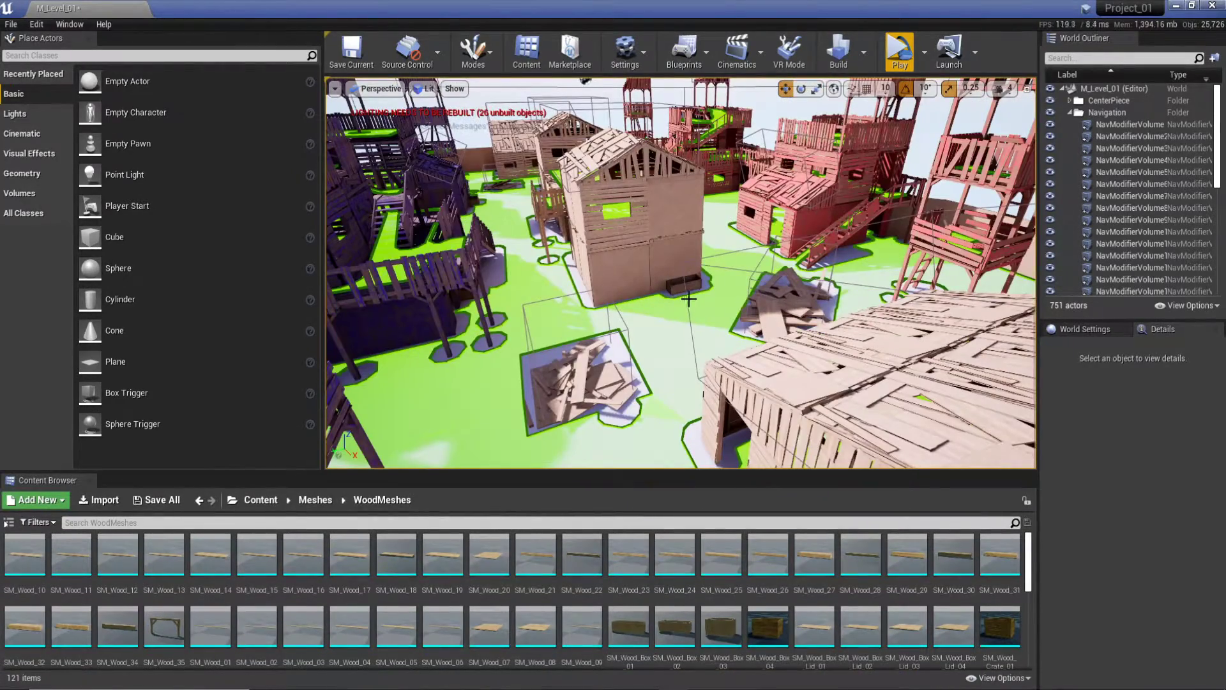
mouse_move(714, 263)
right_down()
mouse_move(677, 257)
mouse_move(715, 265)
right_up()
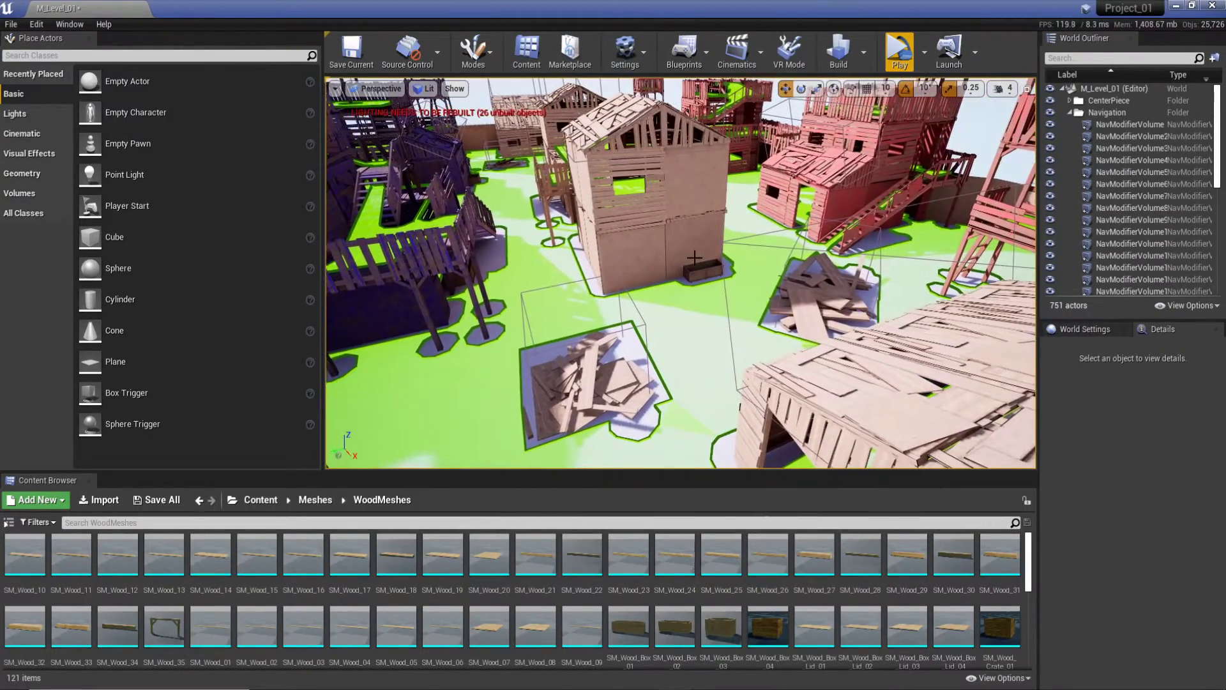